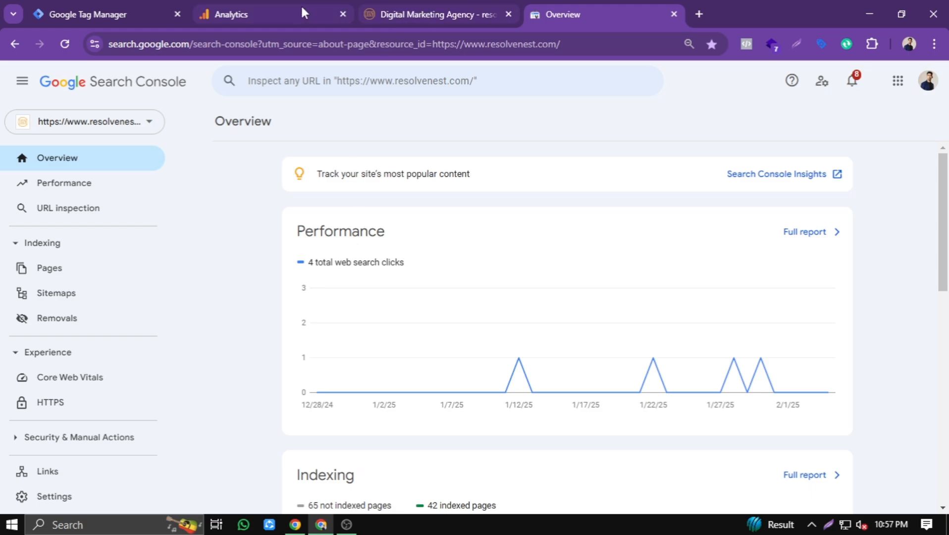
- Review the resolvenest.com homepage from the hero section through the What We Offer service cards
{"action": "left_click", "coordinate": [285, 11]}
{"action": "left_click", "coordinate": [431, 10]}
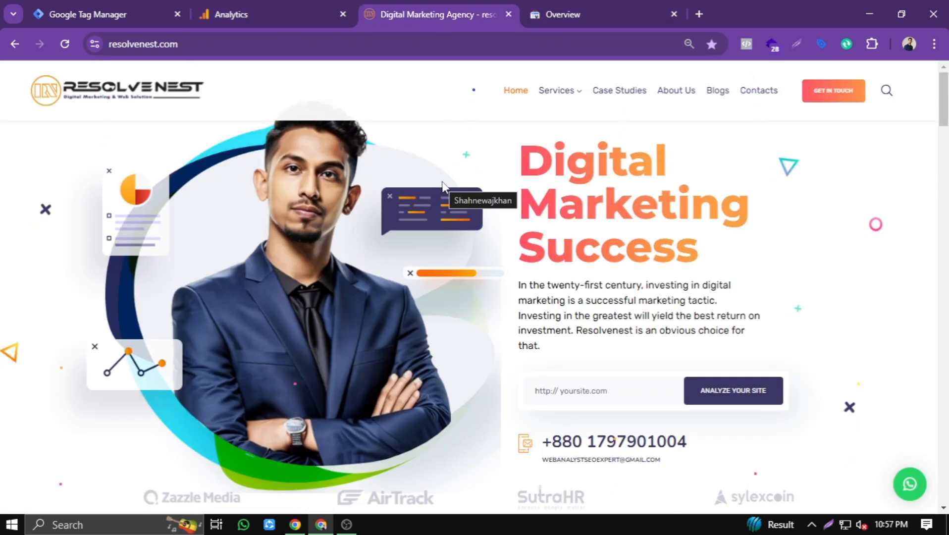
{"action": "scroll", "coordinate": [444, 188], "scroll_direction": "down", "scroll_amount": 3}
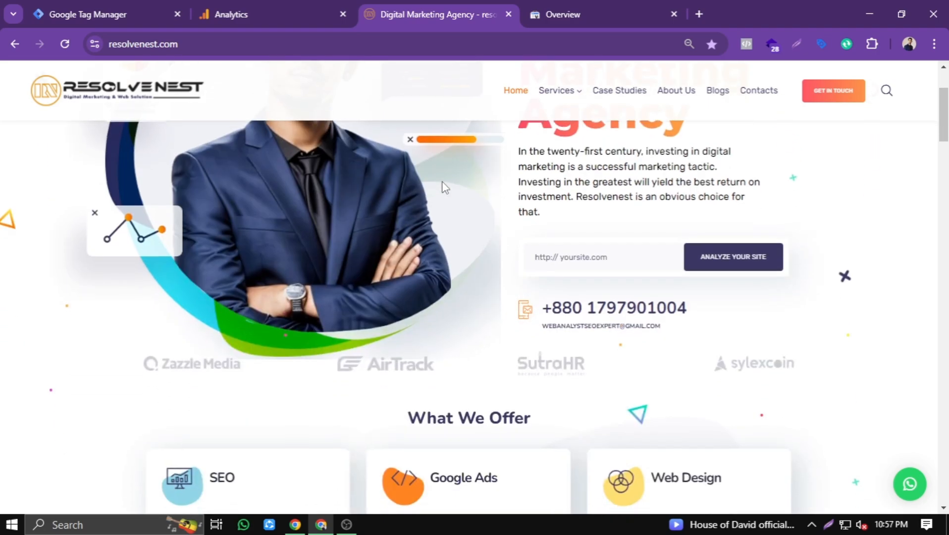
{"action": "scroll", "coordinate": [444, 187], "scroll_direction": "down", "scroll_amount": 10}
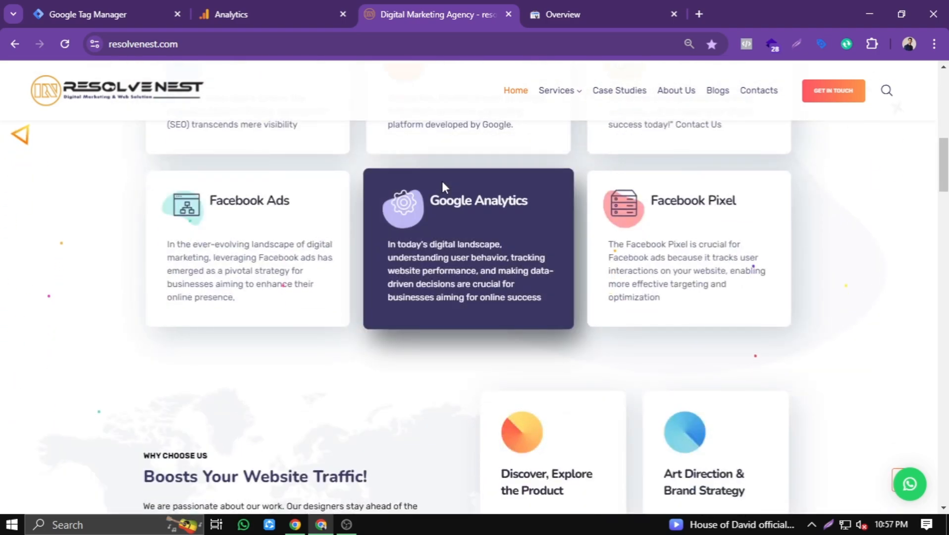
{"action": "scroll", "coordinate": [442, 183], "scroll_direction": "up", "scroll_amount": 10}
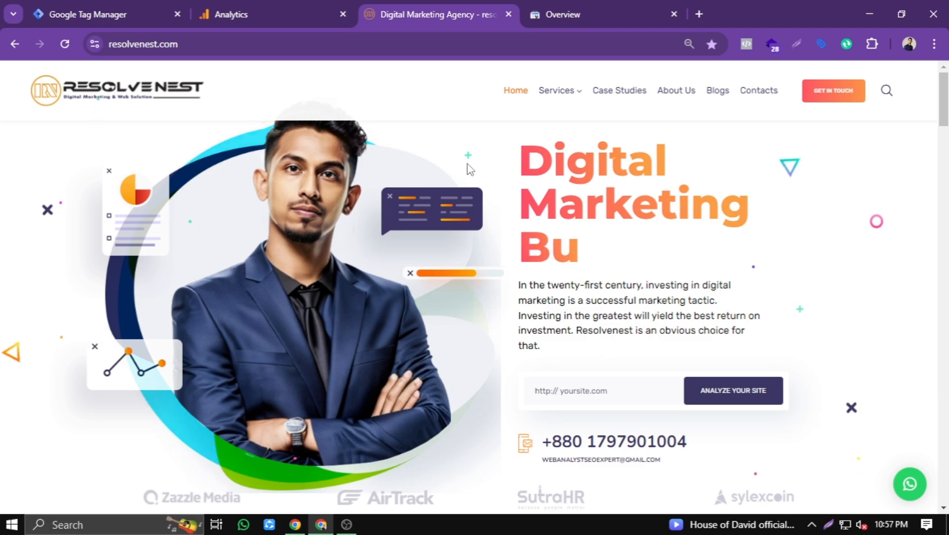
{"action": "mouse_move", "coordinate": [564, 90]}
{"action": "scroll", "coordinate": [387, 207], "scroll_direction": "down", "scroll_amount": 4}
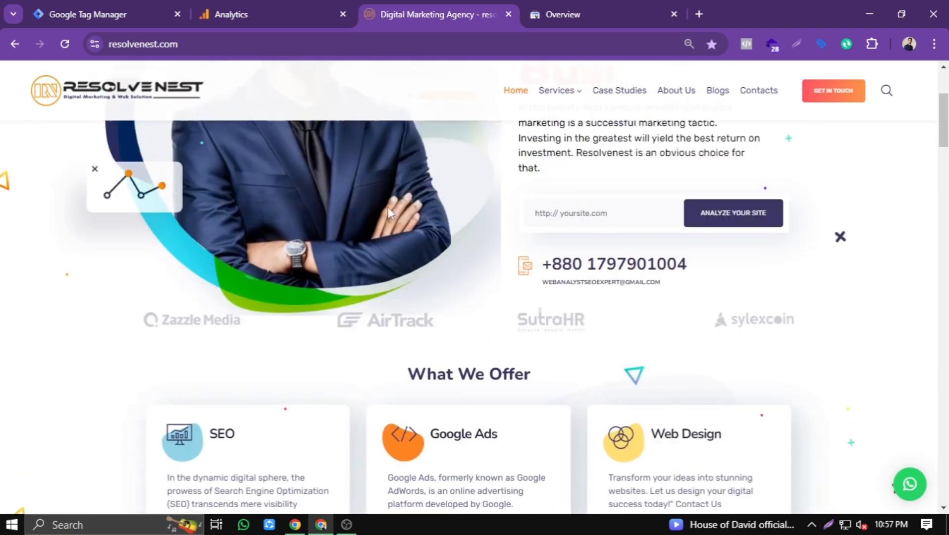
{"action": "scroll", "coordinate": [388, 207], "scroll_direction": "up", "scroll_amount": 4}
- Check the Resolve Nest tags list in Tag Manager and the Analytics admin page, and return to the website
{"action": "left_click", "coordinate": [89, 12]}
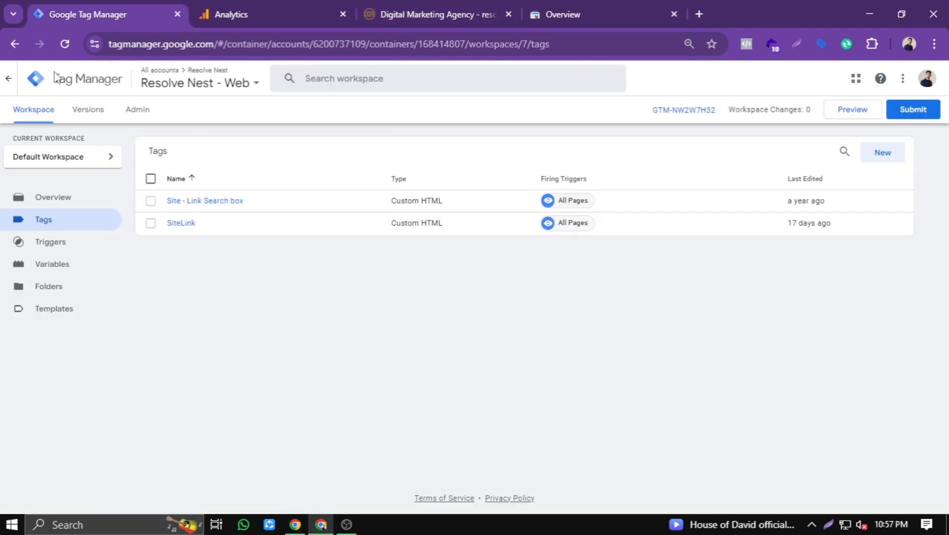
{"action": "left_click", "coordinate": [261, 13]}
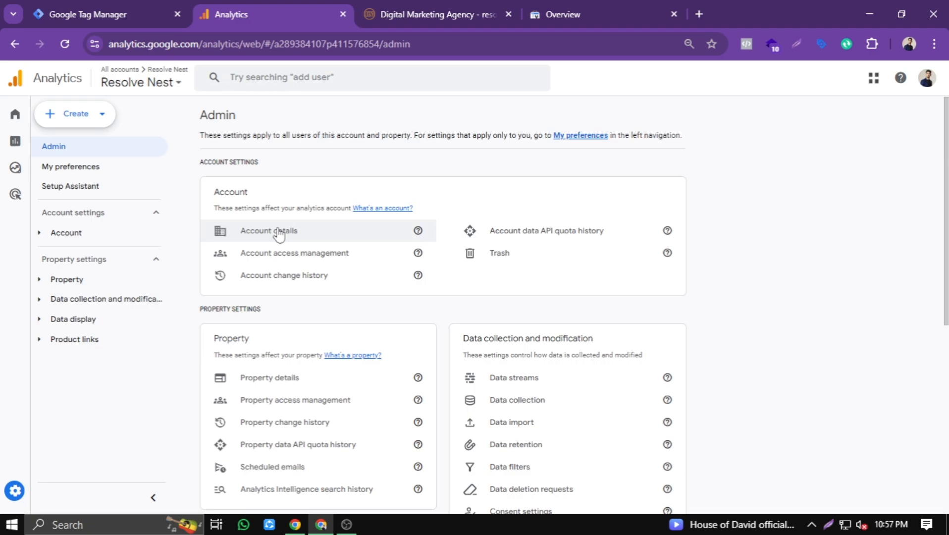
{"action": "left_click", "coordinate": [426, 10]}
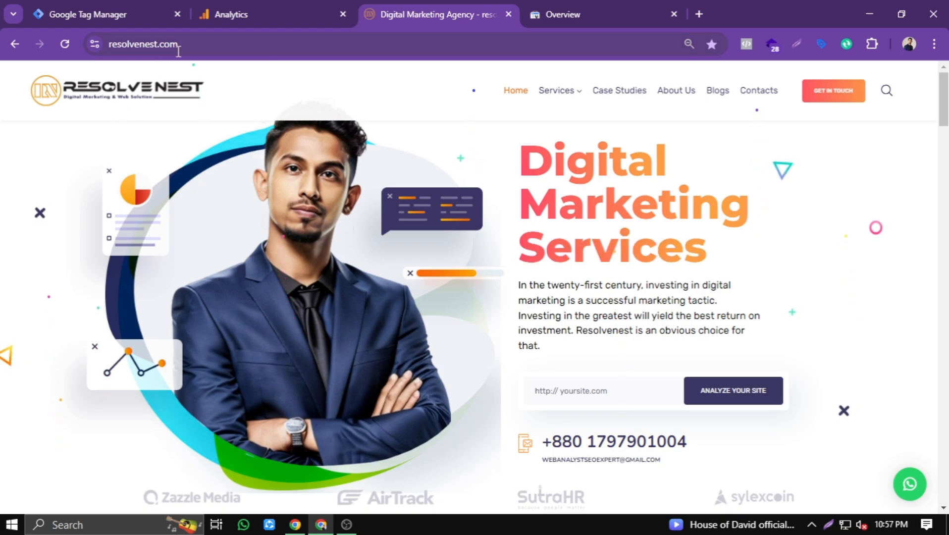
{"action": "left_click", "coordinate": [233, 44]}
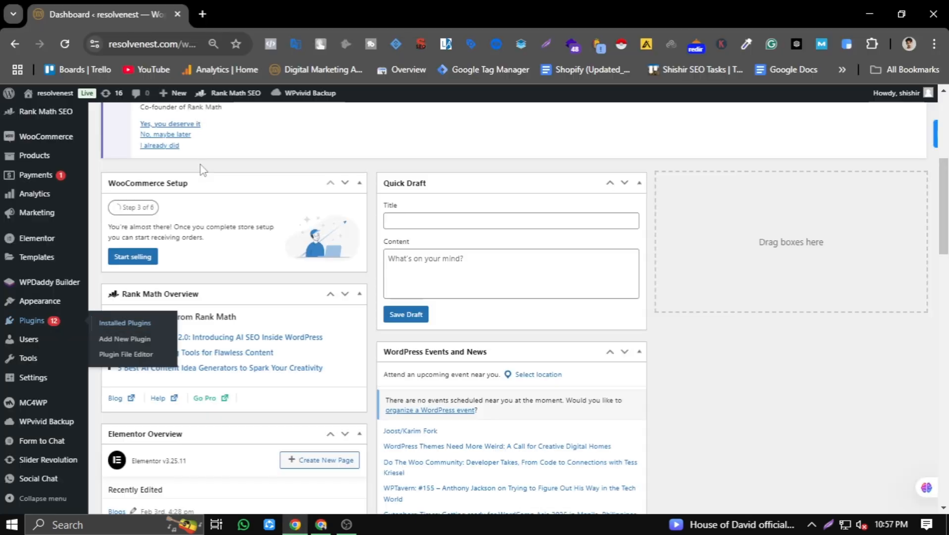
- Open the Add New Plugin page of the resolvenest WordPress dashboard in a new browser tab
{"action": "scroll", "coordinate": [208, 171], "scroll_direction": "up", "scroll_amount": 5}
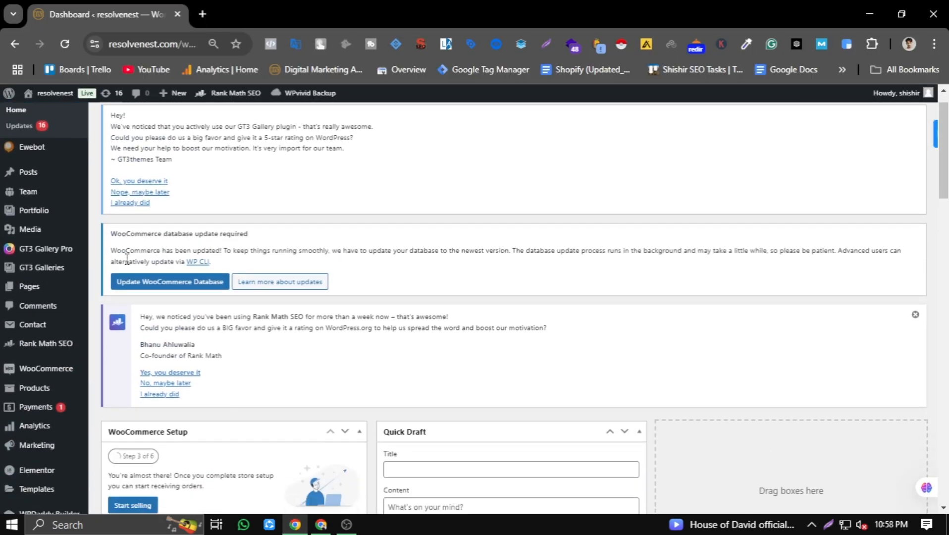
{"action": "scroll", "coordinate": [149, 248], "scroll_direction": "down", "scroll_amount": 6}
{"action": "mouse_move", "coordinate": [59, 312]}
{"action": "mouse_move", "coordinate": [44, 327]}
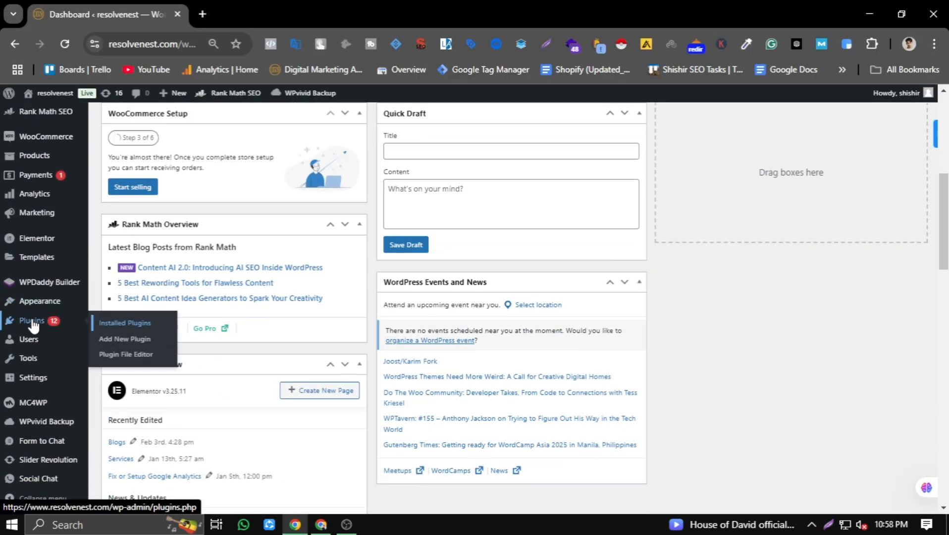
{"action": "scroll", "coordinate": [45, 326], "scroll_direction": "down", "scroll_amount": 3}
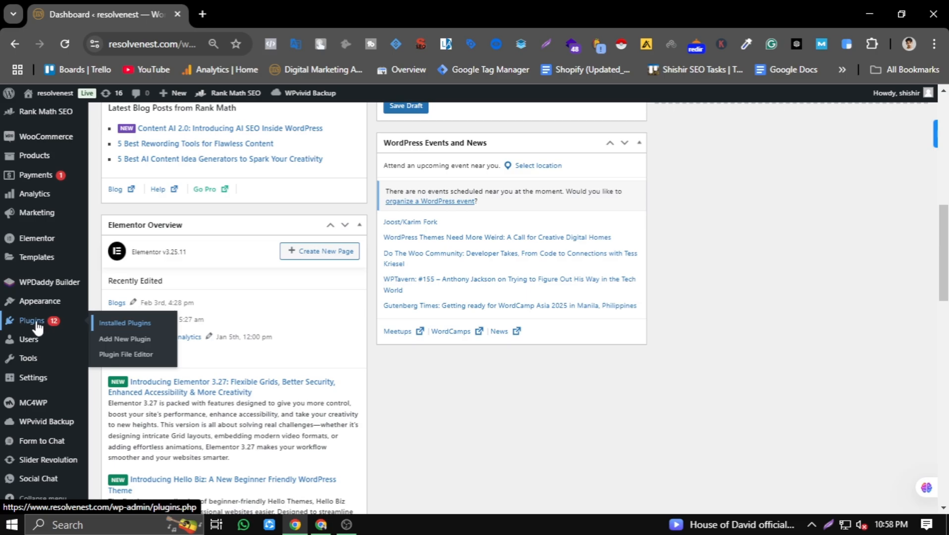
{"action": "right_click", "coordinate": [123, 340]}
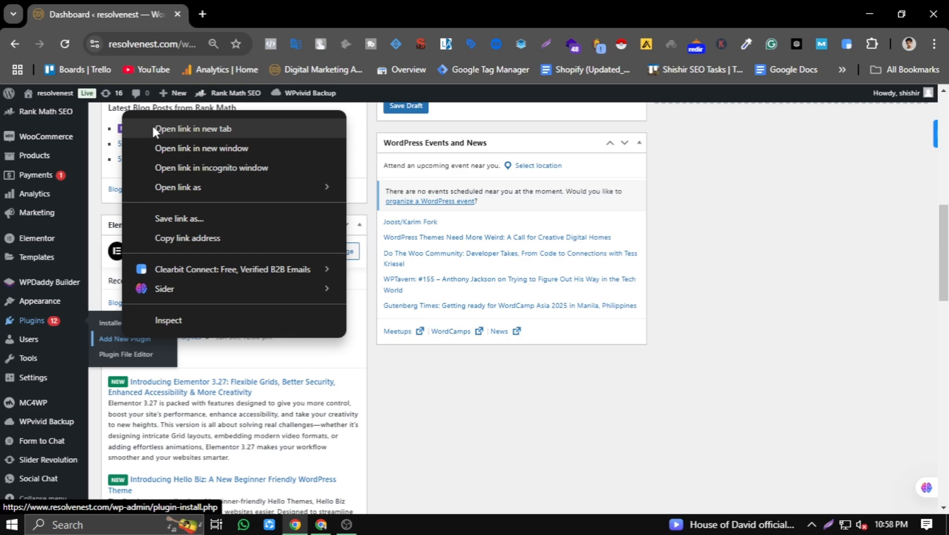
{"action": "left_click", "coordinate": [151, 124]}
{"action": "left_click", "coordinate": [214, 20]}
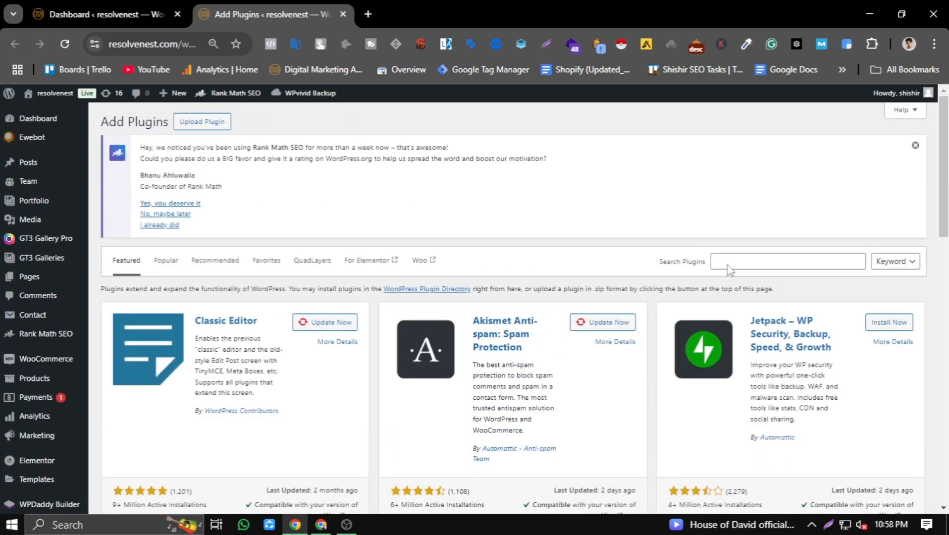
- Search the WordPress plugin library for "gtm"
{"action": "left_click", "coordinate": [728, 263]}
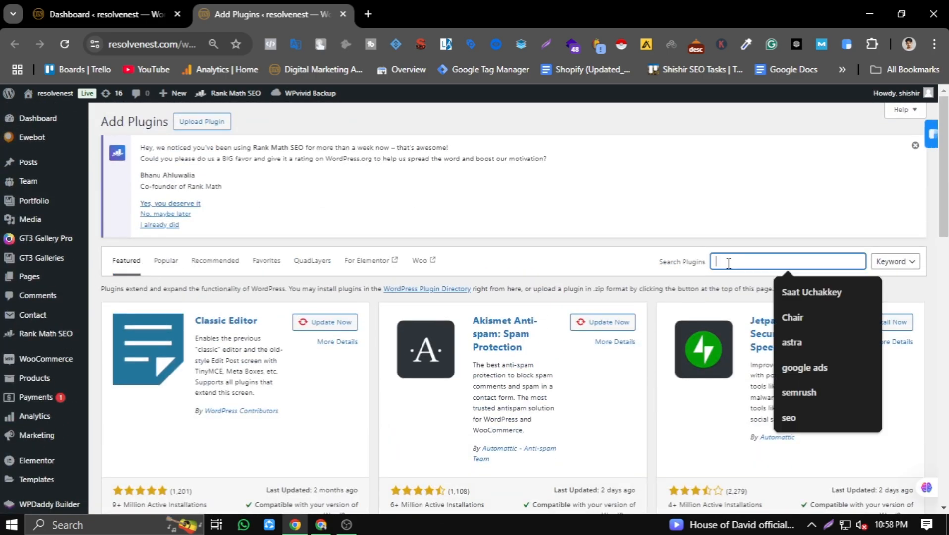
{"action": "type", "text": "gtm"}
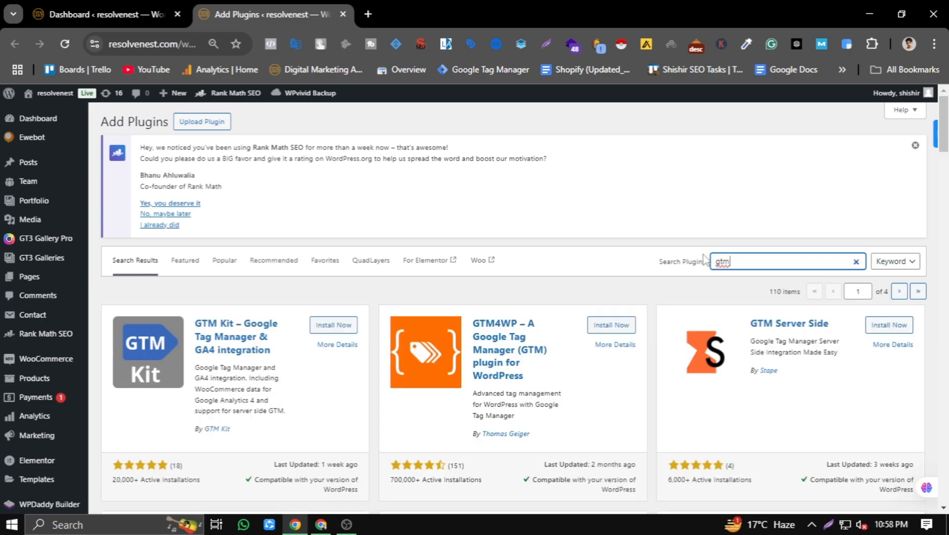
{"action": "scroll", "coordinate": [688, 346], "scroll_direction": "down", "scroll_amount": 3}
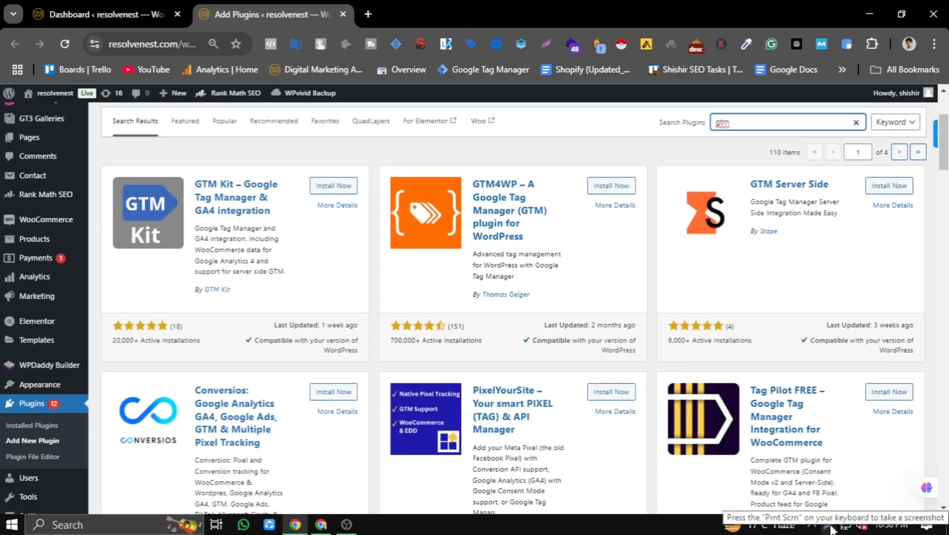
{"action": "key", "text": "Print"}
{"action": "left_click_drag", "start_coordinate": [380, 161], "coordinate": [651, 317]}
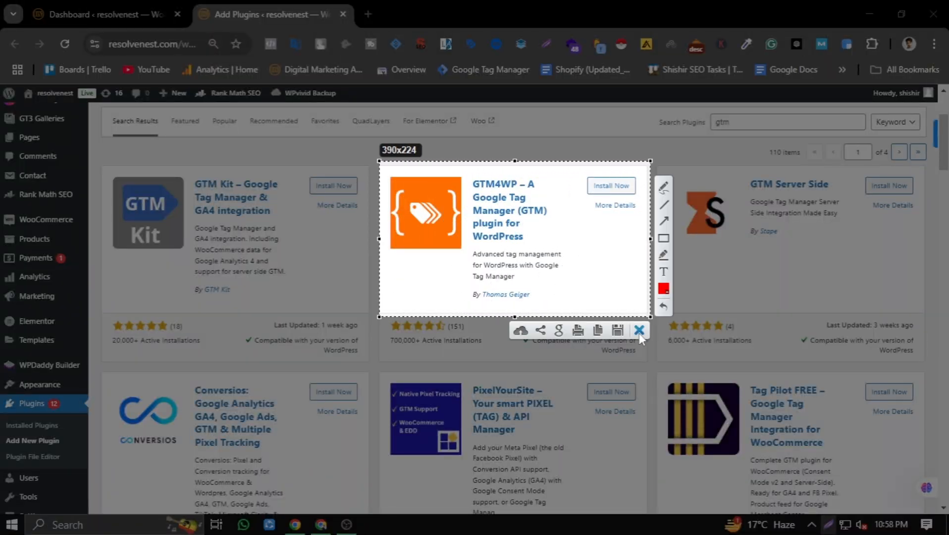
{"action": "left_click", "coordinate": [639, 330]}
- Install and activate the GTM4WP – A Google Tag Manager (GTM) plugin for WordPress
{"action": "left_click", "coordinate": [614, 186]}
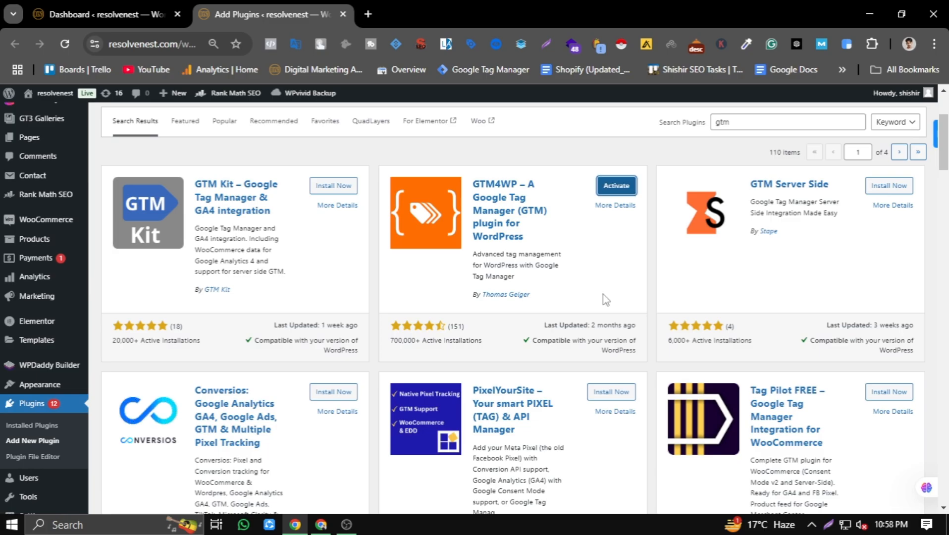
{"action": "left_click", "coordinate": [614, 205]}
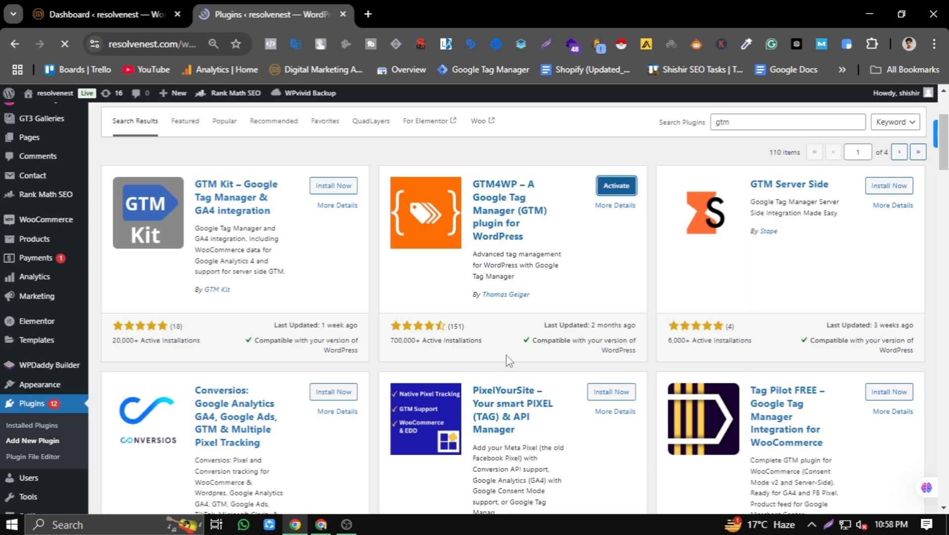
- Disable the text-selection popup on this site and open the GTM4WP plugin's settings from the installed plugins list
{"action": "scroll", "coordinate": [509, 360], "scroll_direction": "down", "scroll_amount": 12}
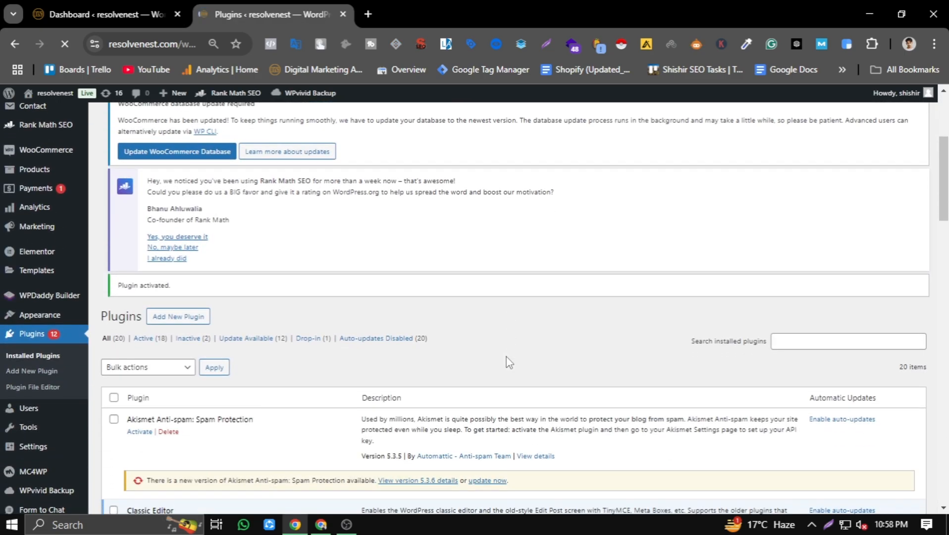
{"action": "scroll", "coordinate": [508, 363], "scroll_direction": "down", "scroll_amount": 10}
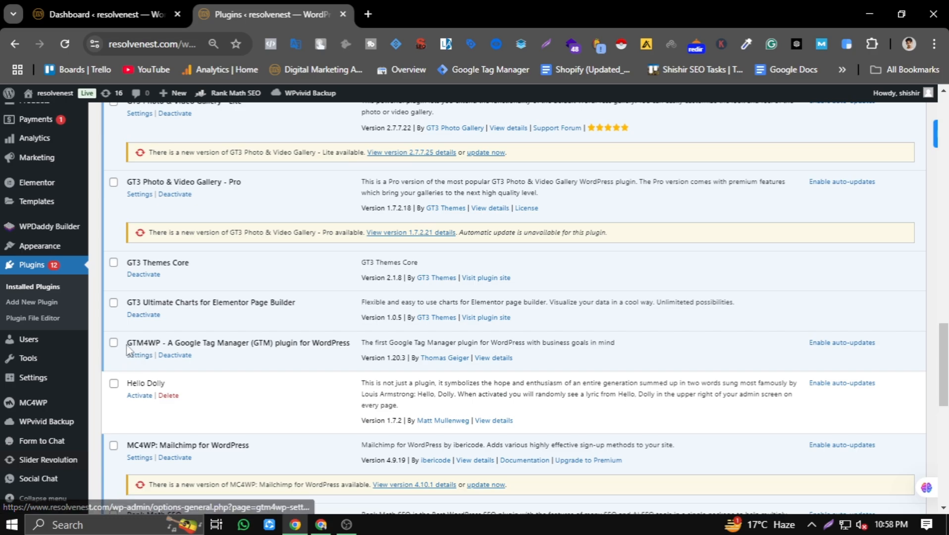
{"action": "left_click_drag", "start_coordinate": [127, 342], "coordinate": [151, 344]}
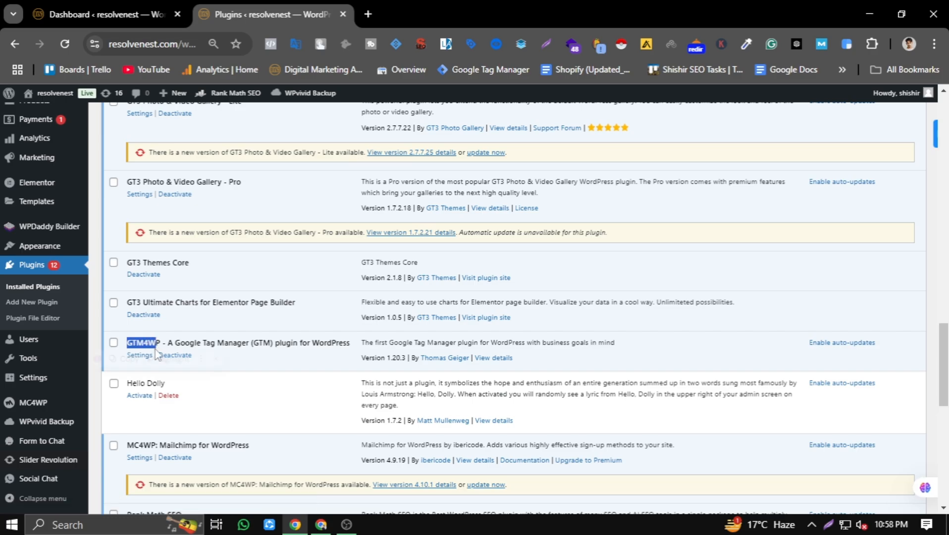
{"action": "mouse_move", "coordinate": [217, 367]}
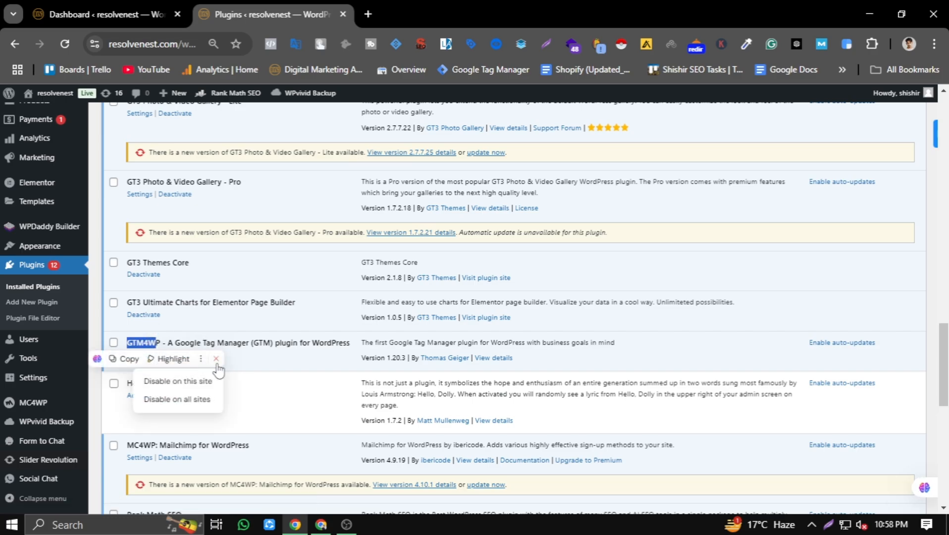
{"action": "left_click", "coordinate": [195, 382]}
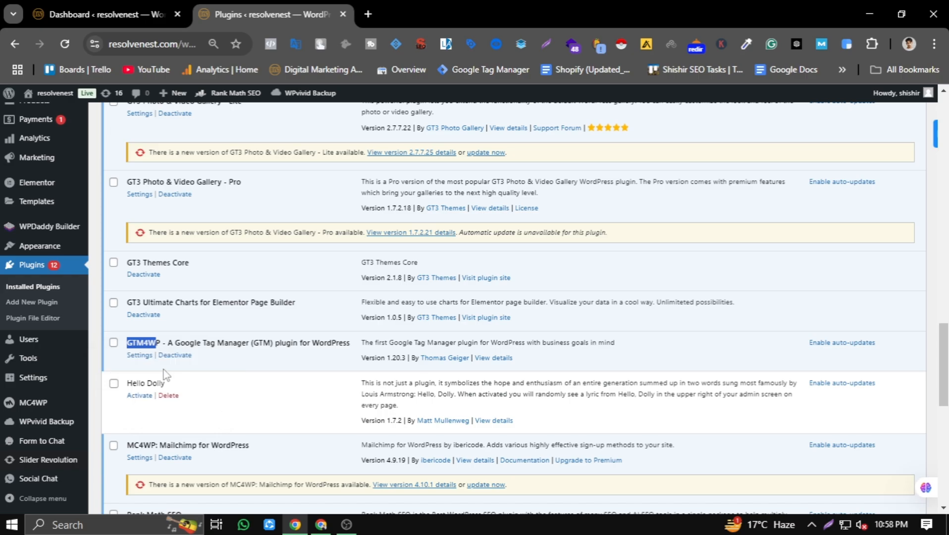
{"action": "left_click", "coordinate": [139, 356]}
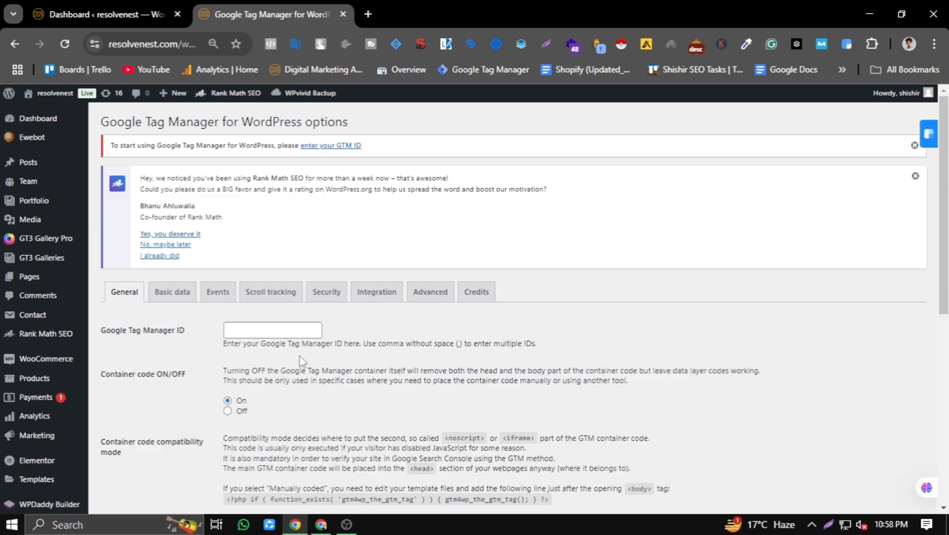
- Switch to the Resolve Nest workspace in Google Tag Manager and copy the container ID from the installation code
{"action": "scroll", "coordinate": [300, 360], "scroll_direction": "down", "scroll_amount": 3}
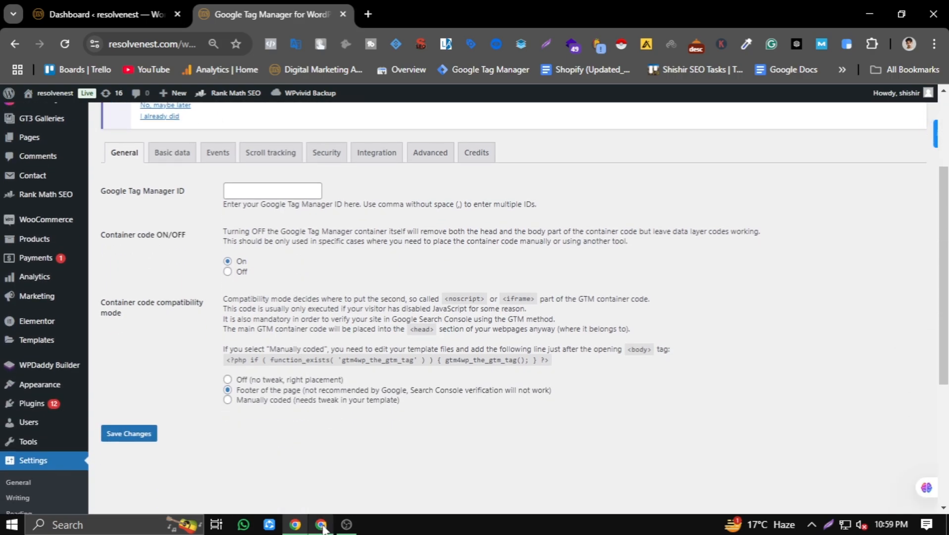
{"action": "mouse_move", "coordinate": [321, 525]}
{"action": "left_click", "coordinate": [322, 460]}
{"action": "left_click", "coordinate": [145, 19]}
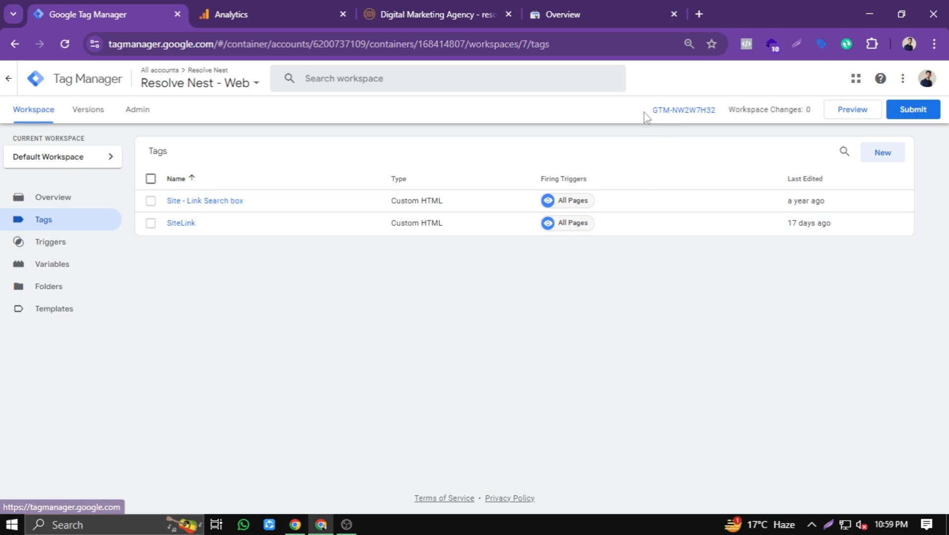
{"action": "left_click_drag", "start_coordinate": [651, 110], "coordinate": [714, 113]}
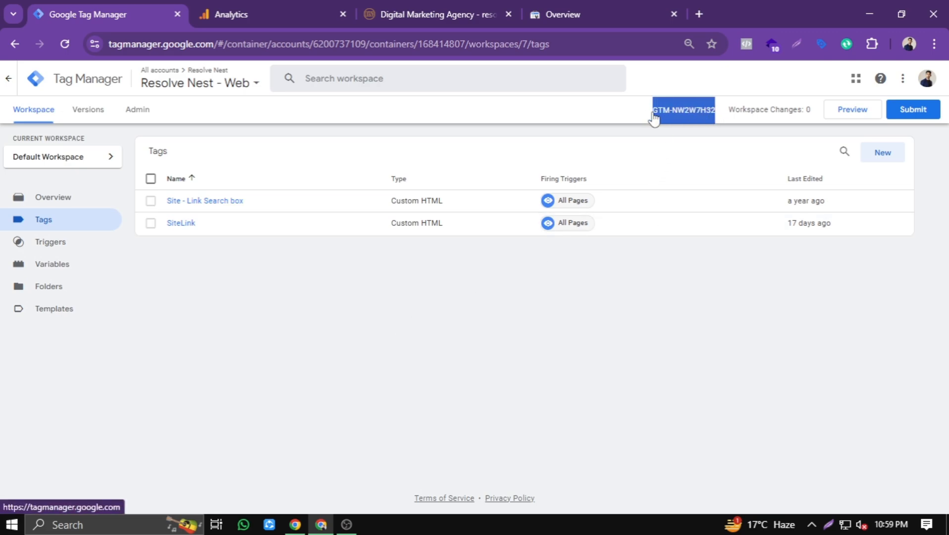
{"action": "left_click", "coordinate": [634, 117]}
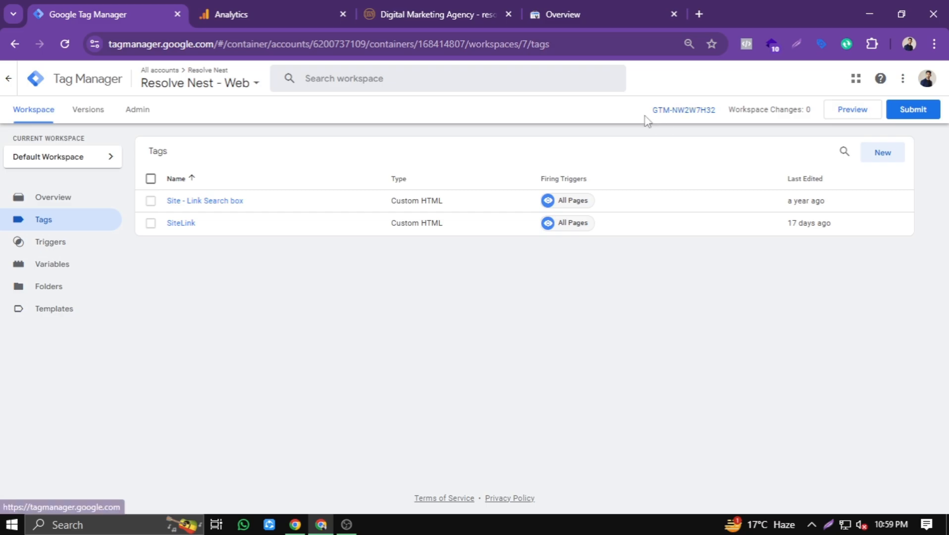
{"action": "left_click", "coordinate": [690, 111]}
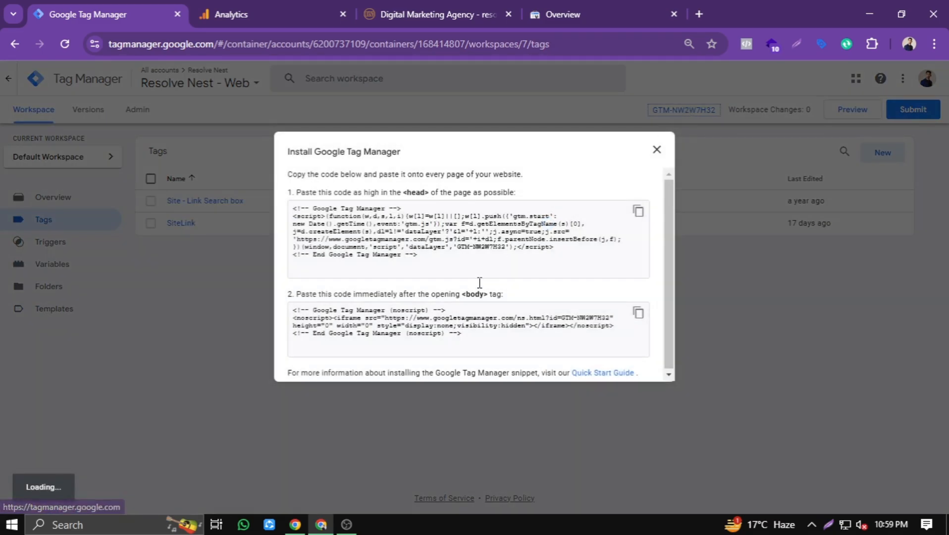
{"action": "double_click", "coordinate": [459, 247]}
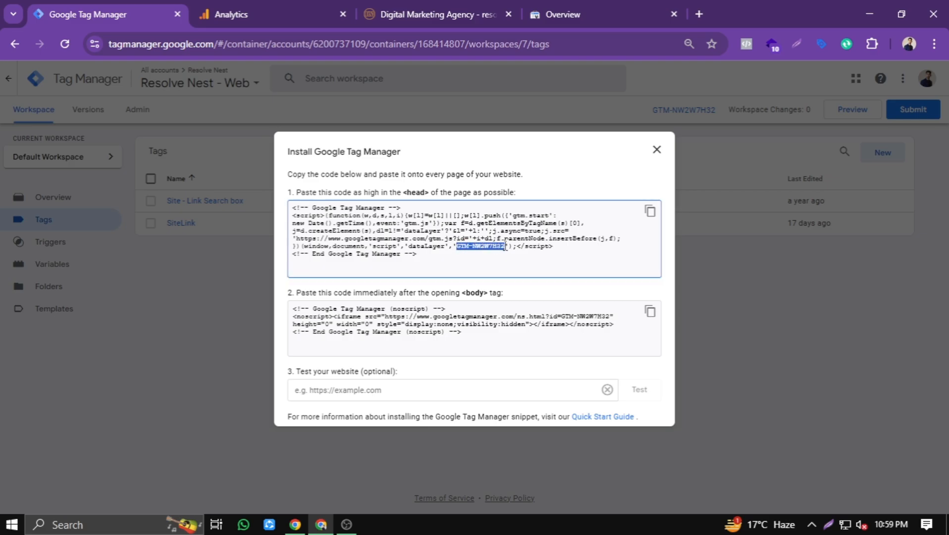
{"action": "right_click", "coordinate": [497, 247]}
{"action": "left_click", "coordinate": [521, 256]}
- Paste the copied container ID as the WordPress Google Tag Manager ID, set container code Off and compatibility mode Off (no tweak, right placement), and save
{"action": "left_click", "coordinate": [295, 527]}
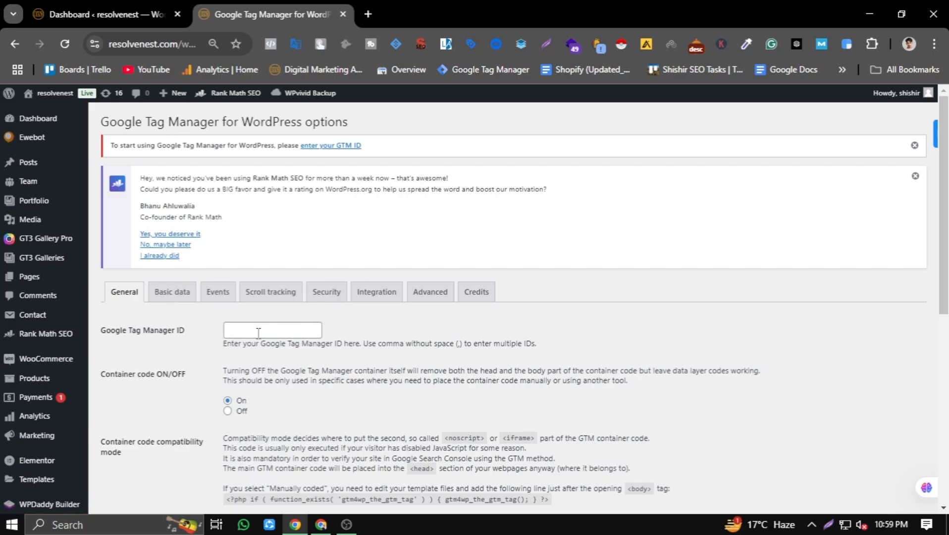
{"action": "left_click", "coordinate": [258, 332]}
{"action": "right_click", "coordinate": [258, 333]}
{"action": "left_click", "coordinate": [271, 144]}
{"action": "scroll", "coordinate": [330, 334], "scroll_direction": "down", "scroll_amount": 1}
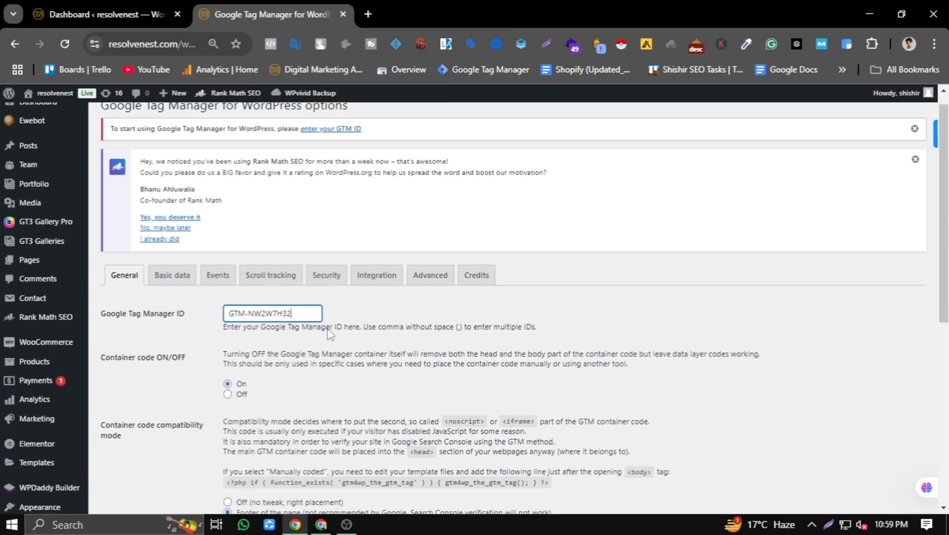
{"action": "scroll", "coordinate": [329, 334], "scroll_direction": "down", "scroll_amount": 2}
{"action": "left_click", "coordinate": [128, 434]}
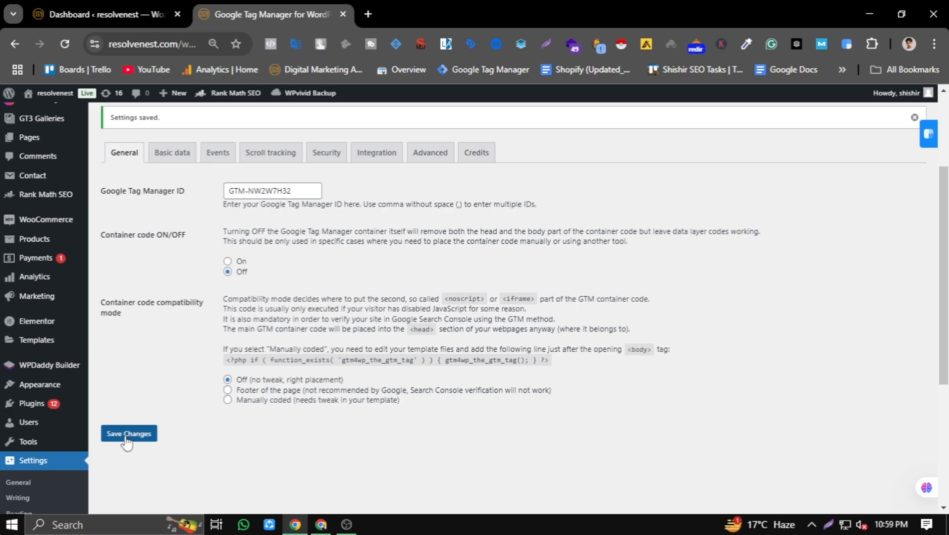
- Turn the Google Tag Manager container code On in the plugin options and save the changes
{"action": "left_click", "coordinate": [228, 262]}
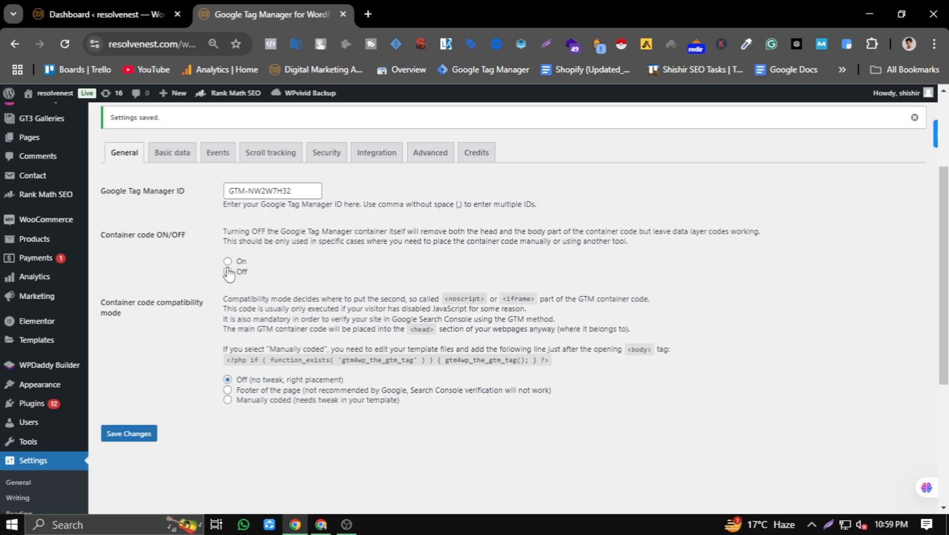
{"action": "left_click", "coordinate": [139, 434]}
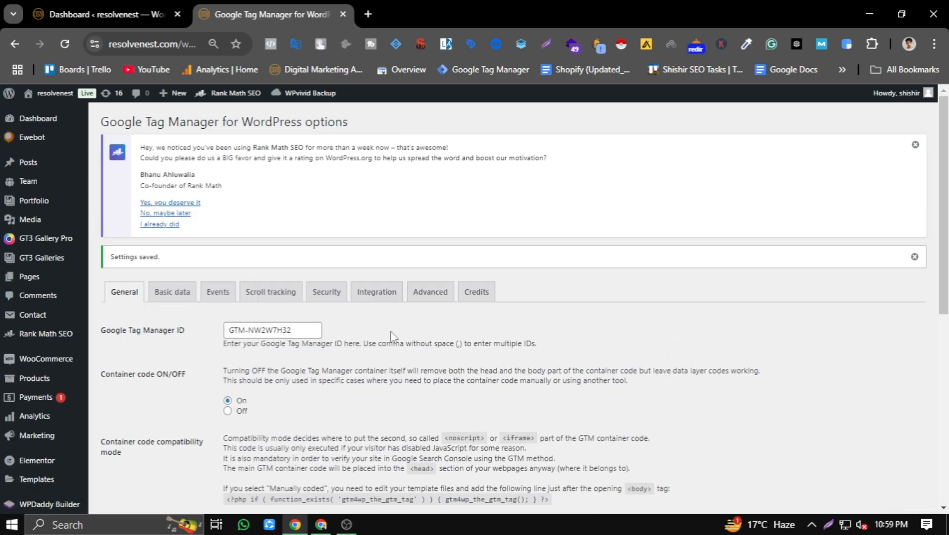
{"action": "scroll", "coordinate": [405, 310], "scroll_direction": "down", "scroll_amount": 4}
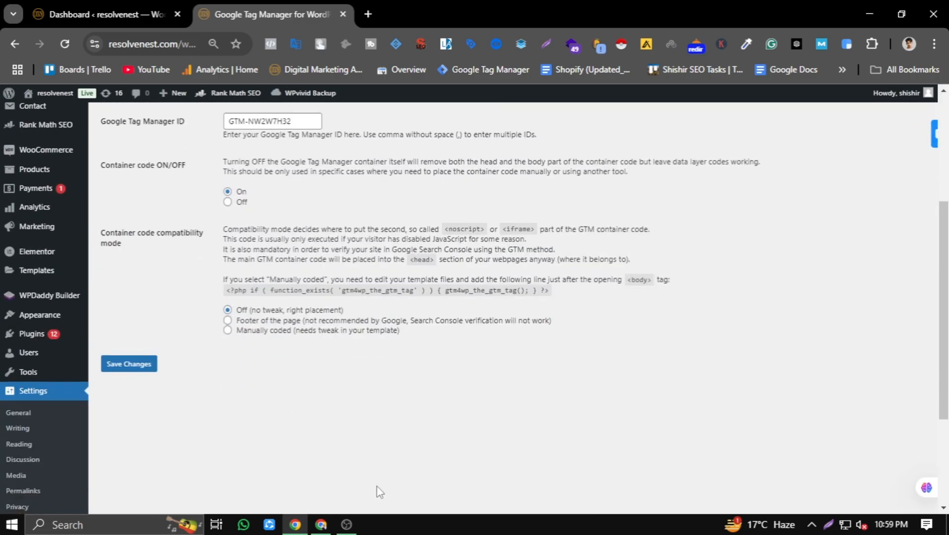
{"action": "scroll", "coordinate": [376, 485], "scroll_direction": "up", "scroll_amount": 5}
- Switch to Google Tag Manager, dismiss the installation code, and publish the Resolve Nest workspace to Live without a version name or description
{"action": "left_click", "coordinate": [322, 524]}
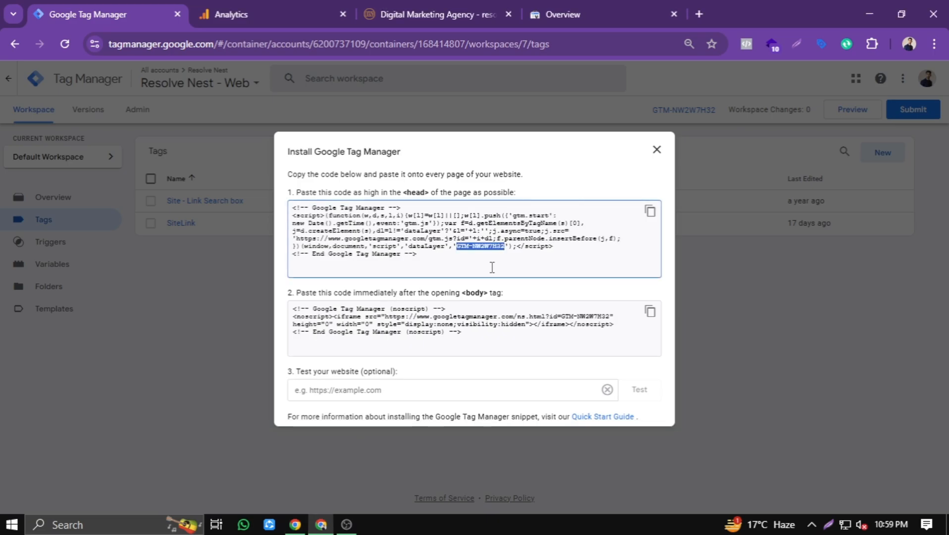
{"action": "left_click", "coordinate": [656, 149]}
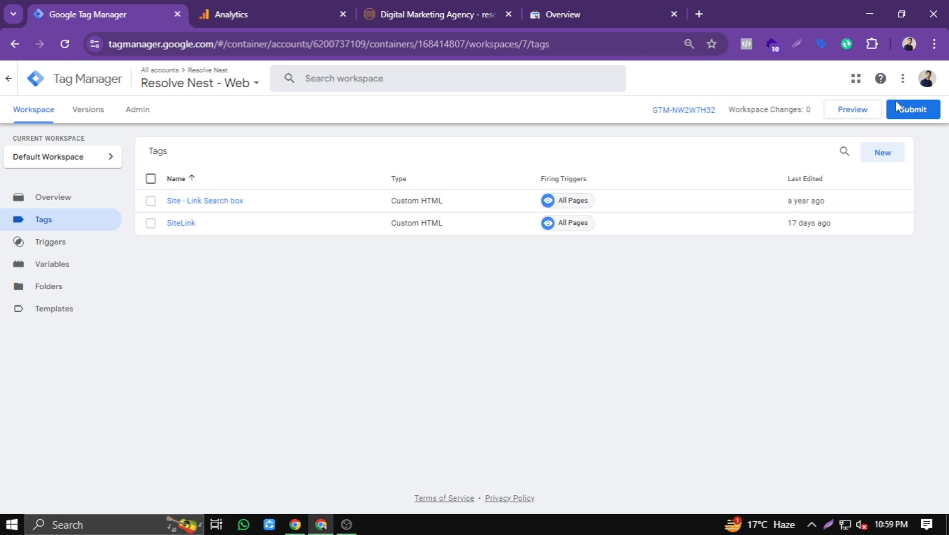
{"action": "left_click", "coordinate": [914, 112]}
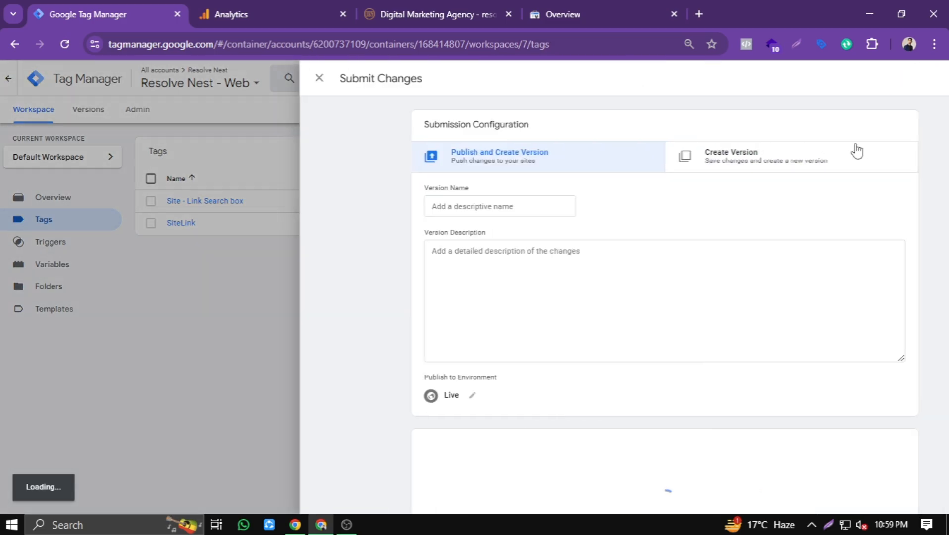
{"action": "left_click", "coordinate": [909, 79]}
{"action": "left_click", "coordinate": [634, 406]}
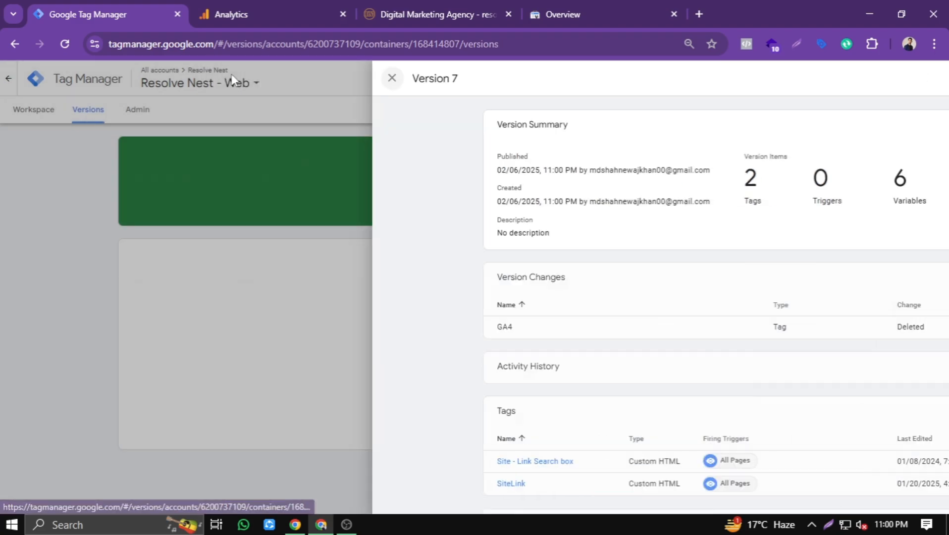
- Return to the Resolve Nest workspace overview from the published version summary and launch Preview mode
{"action": "left_click", "coordinate": [229, 78]}
{"action": "left_click", "coordinate": [33, 109]}
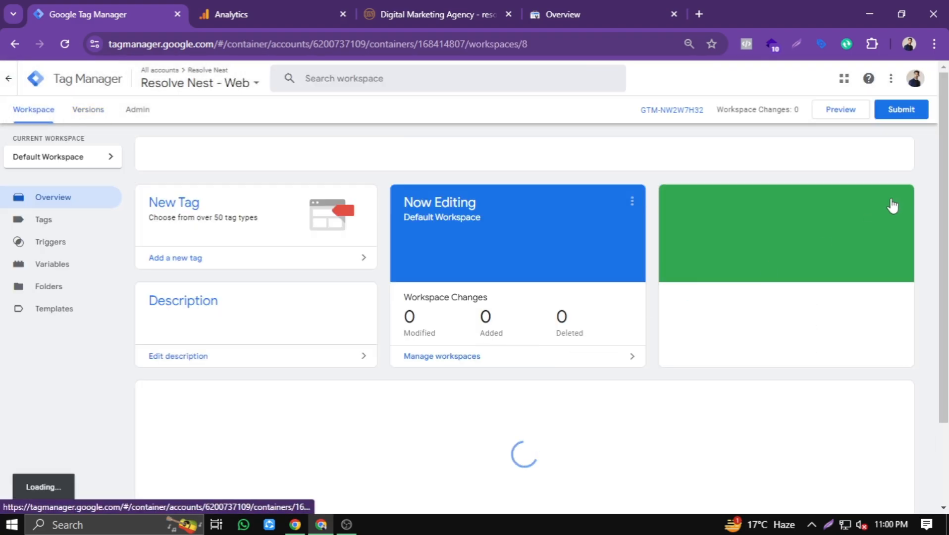
{"action": "left_click", "coordinate": [841, 111]}
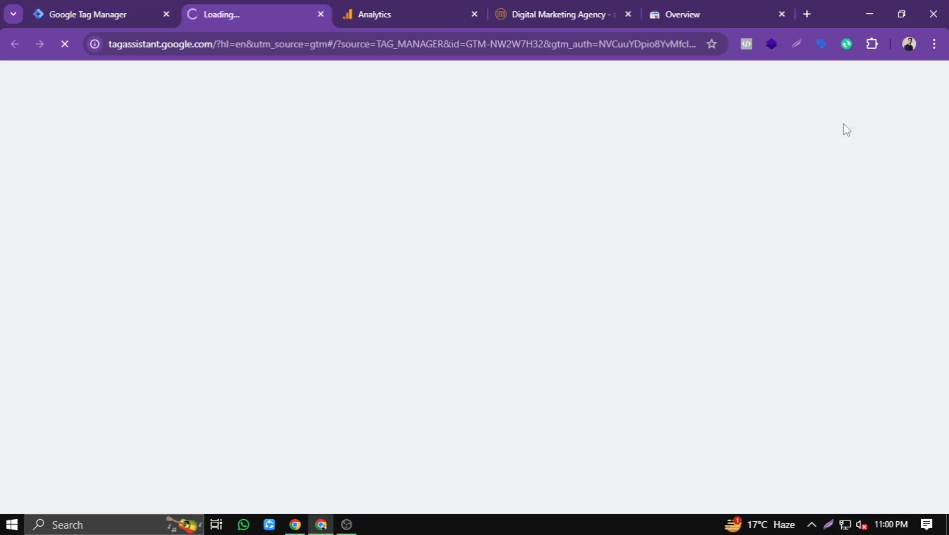
- Copy the Resolve Nest website's URL from its open homepage
{"action": "left_click", "coordinate": [561, 11]}
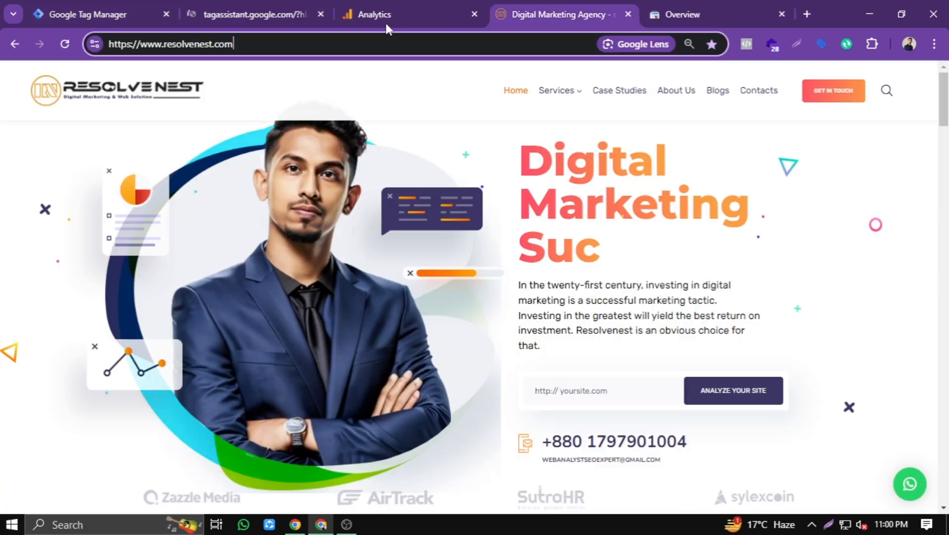
{"action": "left_click", "coordinate": [221, 45]}
{"action": "right_click", "coordinate": [219, 44]}
{"action": "left_click", "coordinate": [257, 176]}
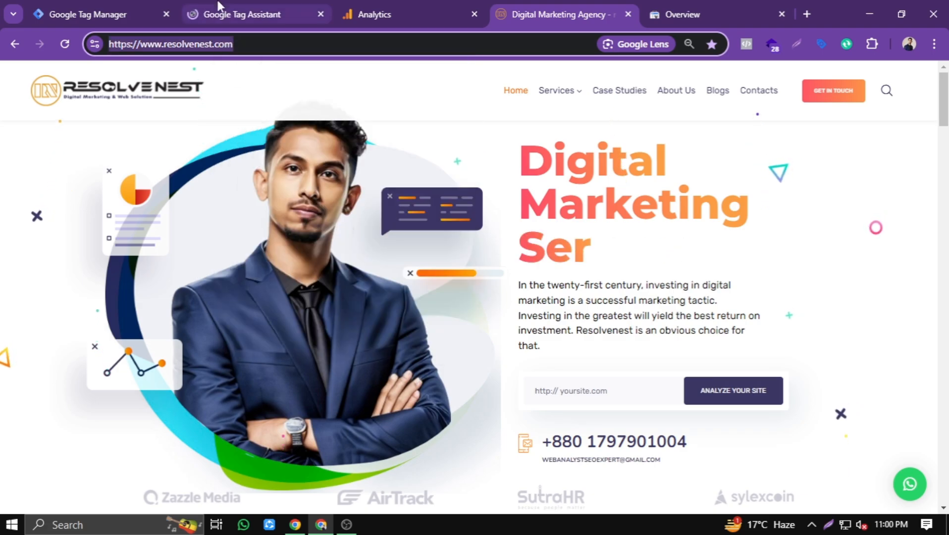
{"action": "left_click", "coordinate": [220, 14]}
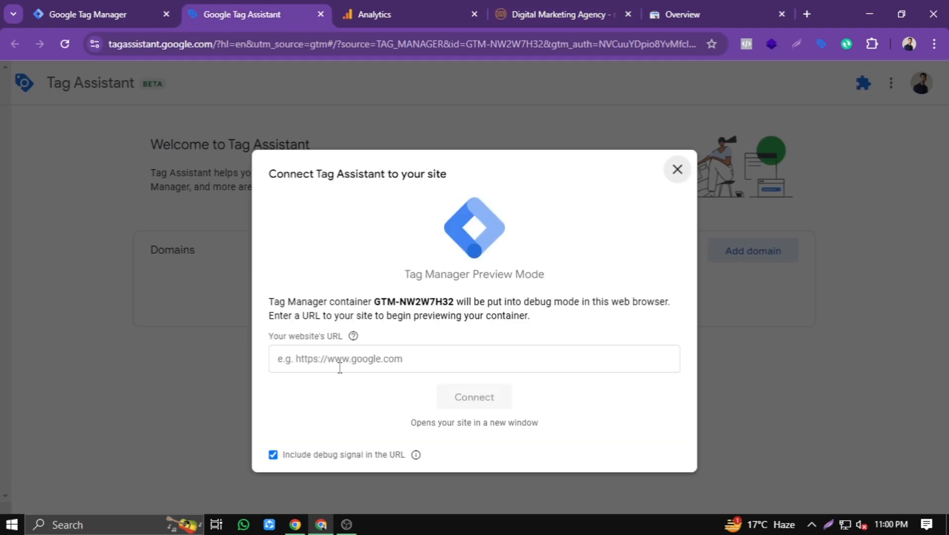
{"action": "left_click", "coordinate": [339, 360]}
{"action": "right_click", "coordinate": [340, 363]}
{"action": "left_click", "coordinate": [362, 231]}
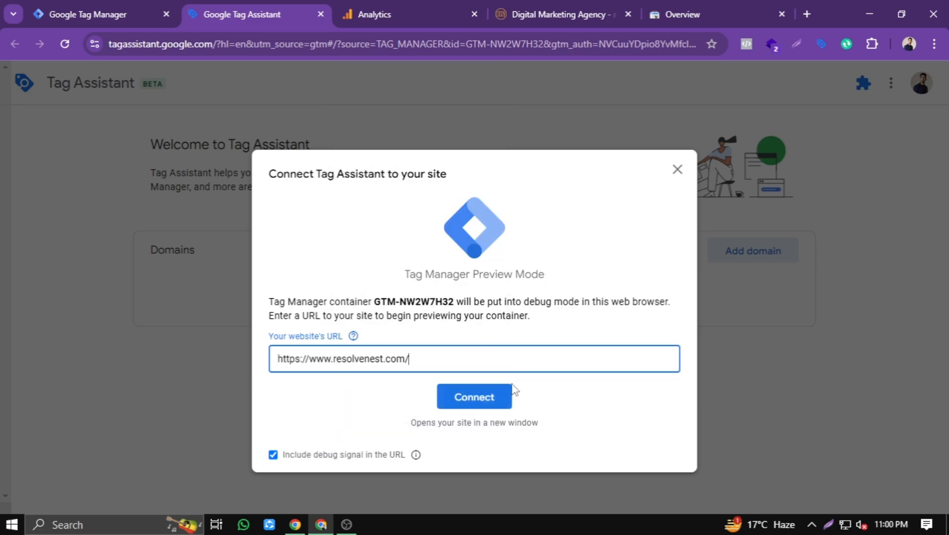
{"action": "left_click", "coordinate": [485, 396]}
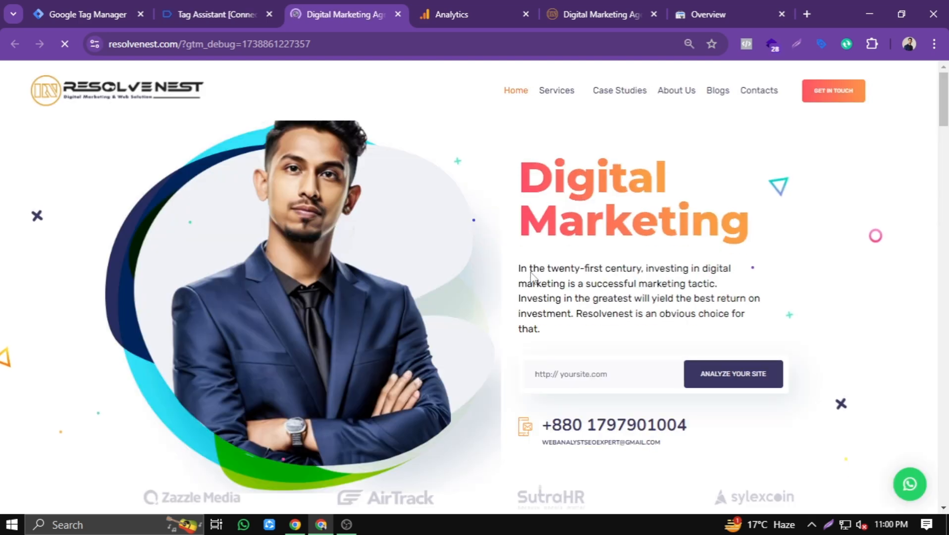
{"action": "left_click", "coordinate": [230, 7]}
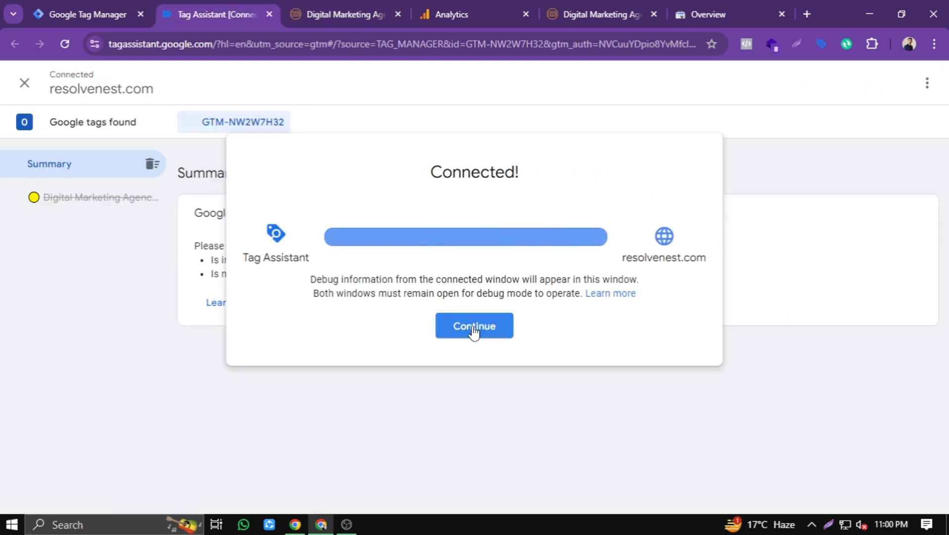
{"action": "left_click", "coordinate": [475, 326]}
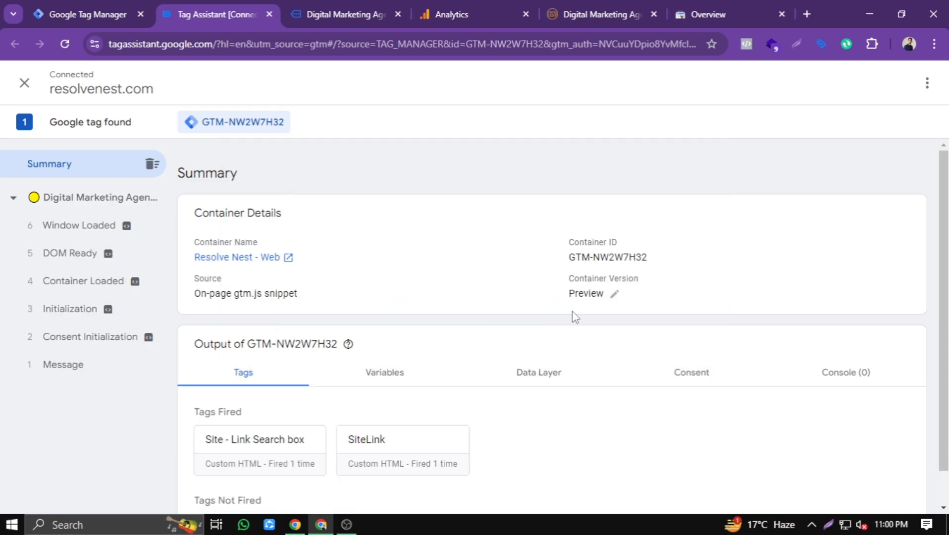
- Browse the connected Resolve Nest homepage and open its PPC Services page
{"action": "left_click", "coordinate": [317, 21]}
{"action": "scroll", "coordinate": [559, 274], "scroll_direction": "down", "scroll_amount": 5}
{"action": "scroll", "coordinate": [557, 277], "scroll_direction": "up", "scroll_amount": 6}
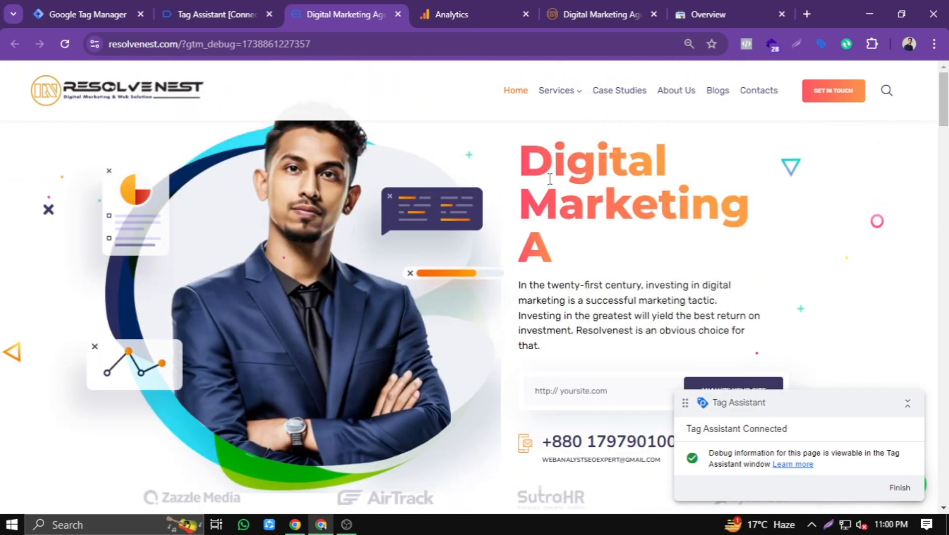
{"action": "mouse_move", "coordinate": [561, 91]}
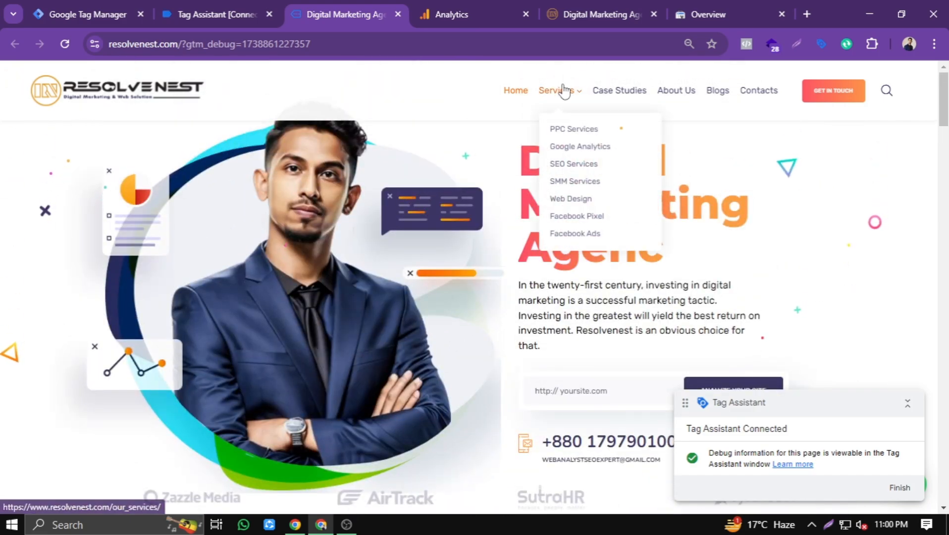
{"action": "left_click", "coordinate": [569, 130]}
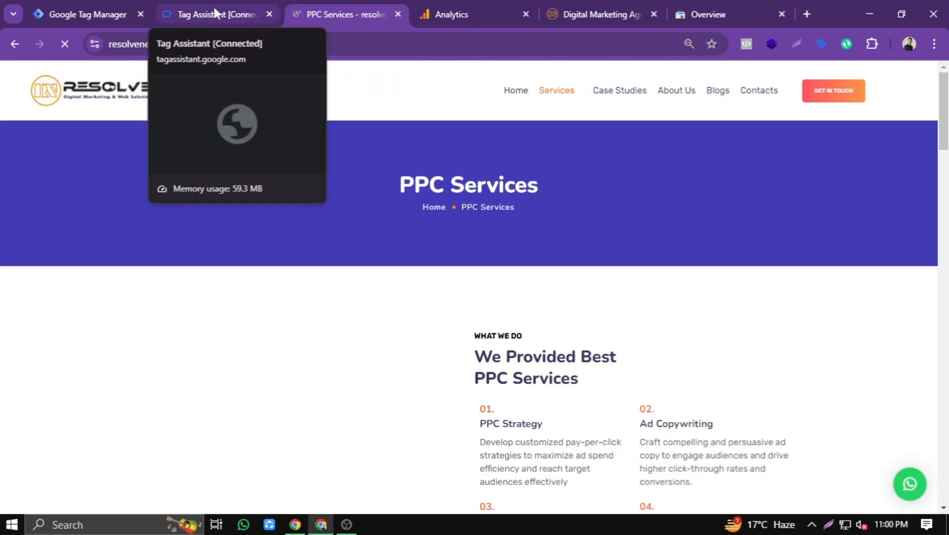
- Examine the PPC Services page in Tag Assistant, checking its fired tags, Data Layer values and the Google tag detection status
{"action": "left_click", "coordinate": [240, 15]}
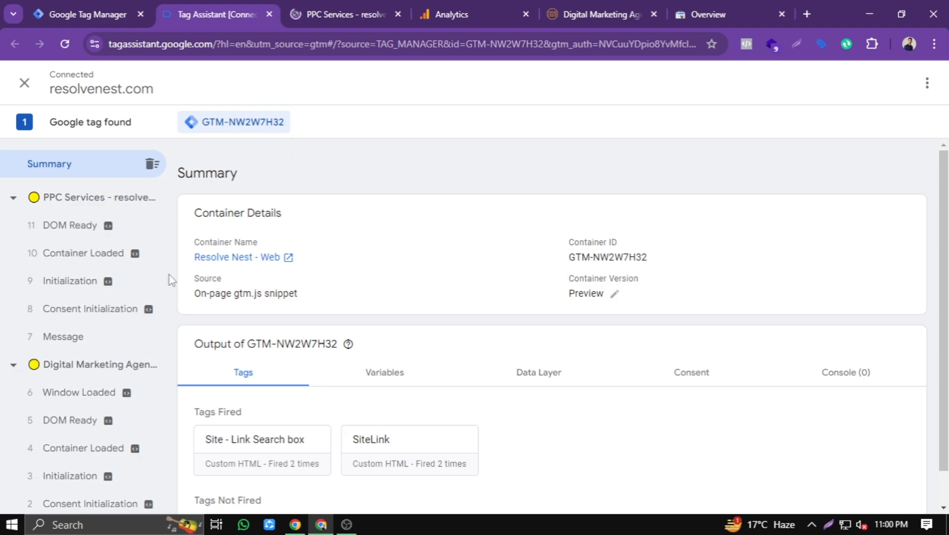
{"action": "left_click", "coordinate": [59, 198]}
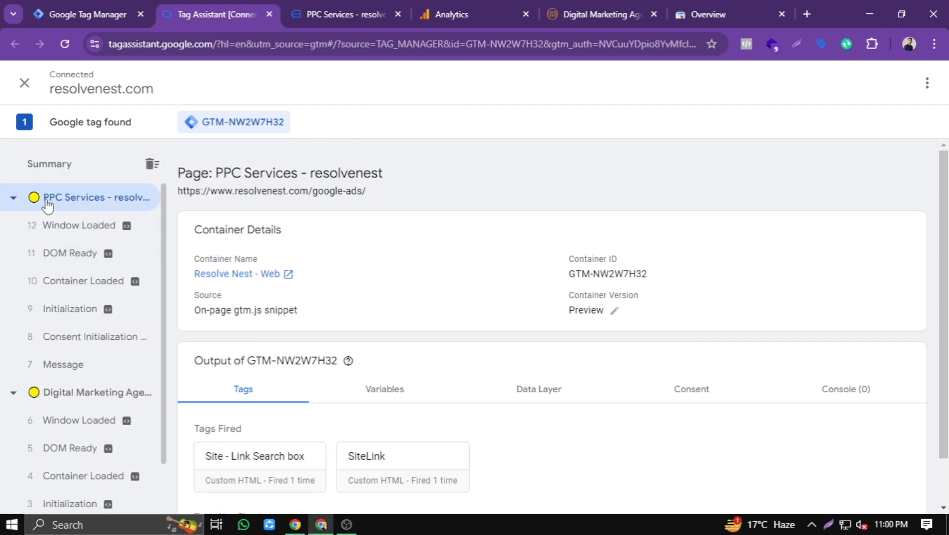
{"action": "scroll", "coordinate": [286, 274], "scroll_direction": "down", "scroll_amount": 1}
{"action": "mouse_move", "coordinate": [349, 309]}
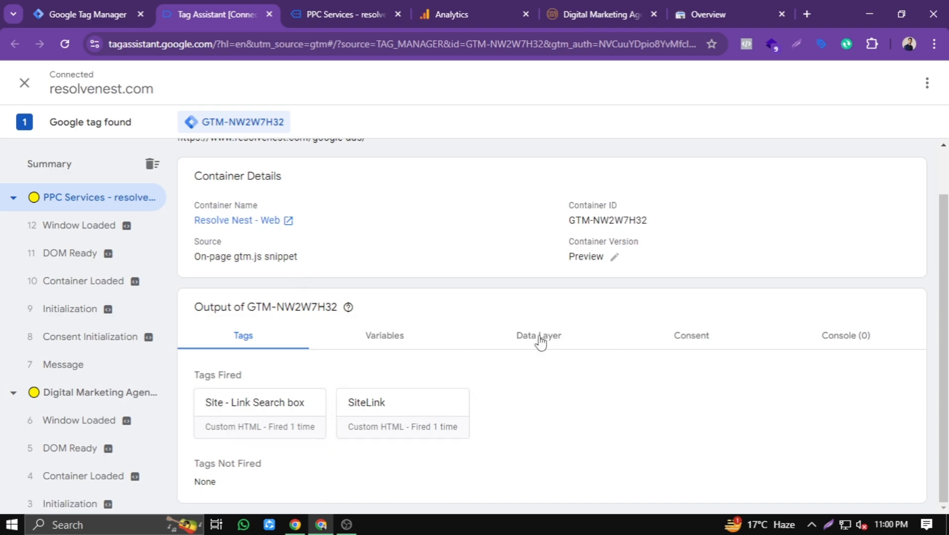
{"action": "left_click", "coordinate": [540, 338]}
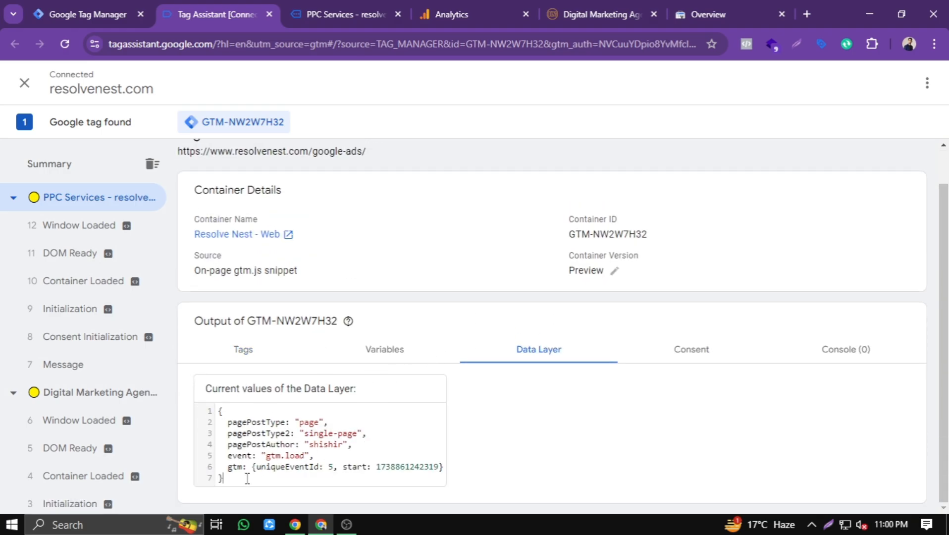
{"action": "left_click_drag", "start_coordinate": [247, 478], "coordinate": [219, 411]}
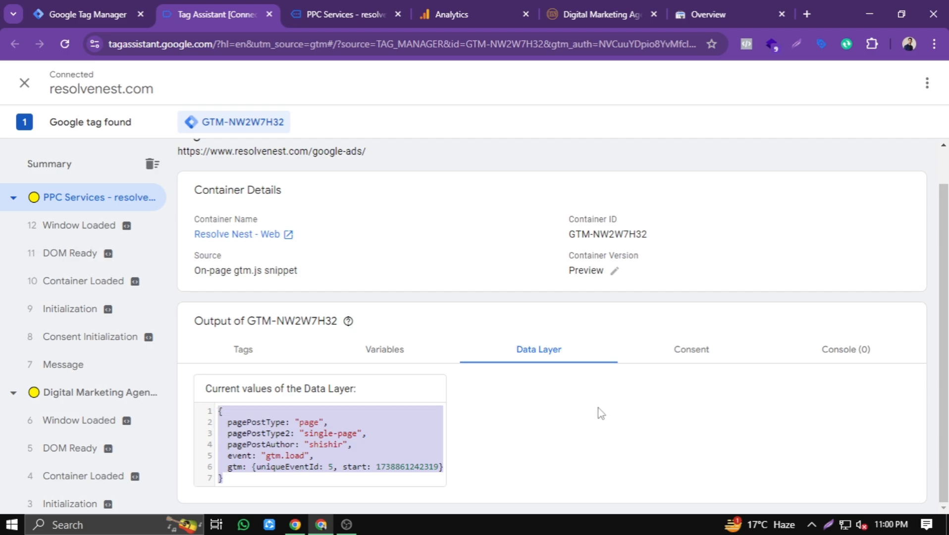
{"action": "scroll", "coordinate": [600, 413], "scroll_direction": "up", "scroll_amount": 1}
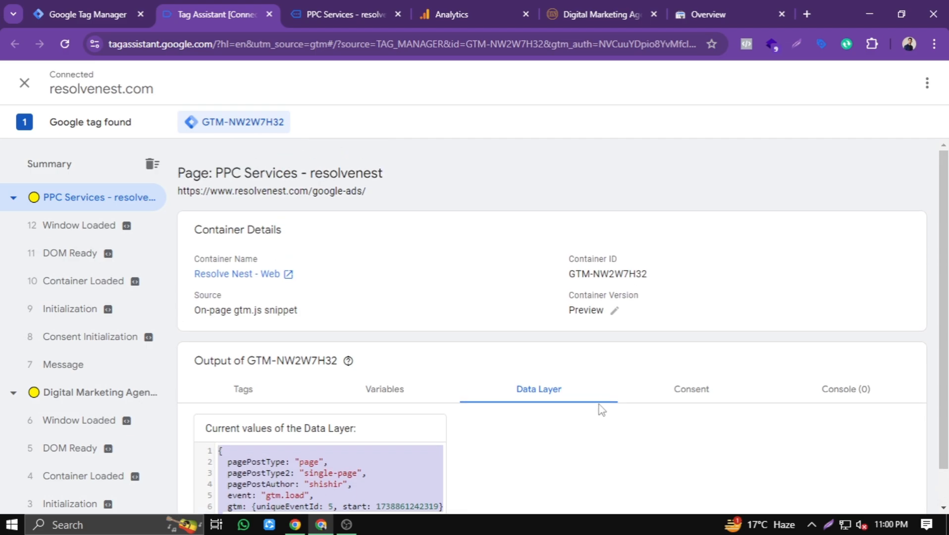
{"action": "scroll", "coordinate": [601, 410], "scroll_direction": "down", "scroll_amount": 1}
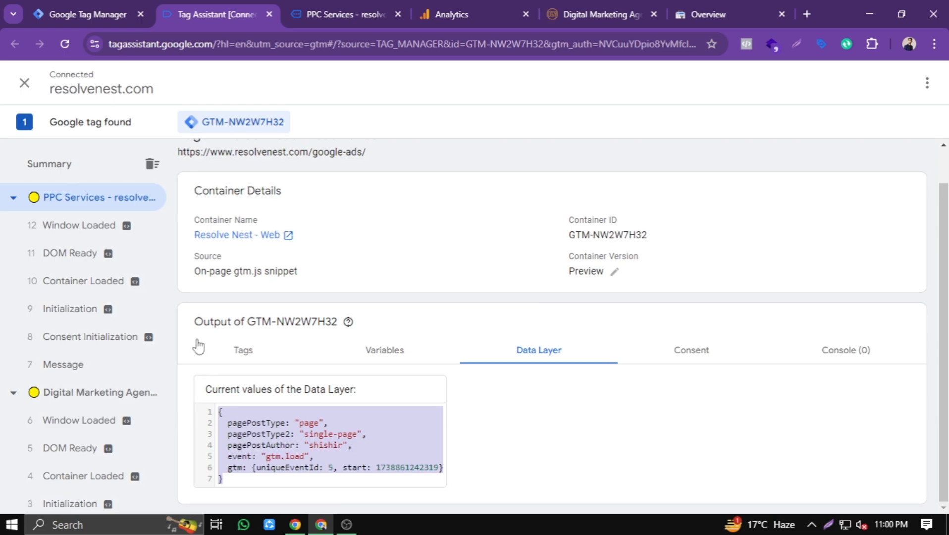
{"action": "scroll", "coordinate": [362, 434], "scroll_direction": "up", "scroll_amount": 1}
{"action": "scroll", "coordinate": [488, 409], "scroll_direction": "down", "scroll_amount": 1}
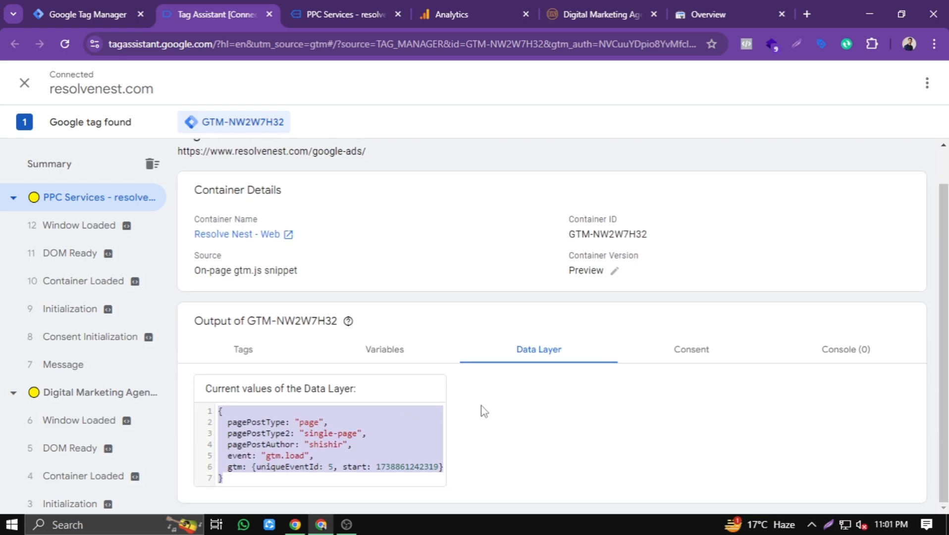
{"action": "scroll", "coordinate": [398, 336], "scroll_direction": "up", "scroll_amount": 1}
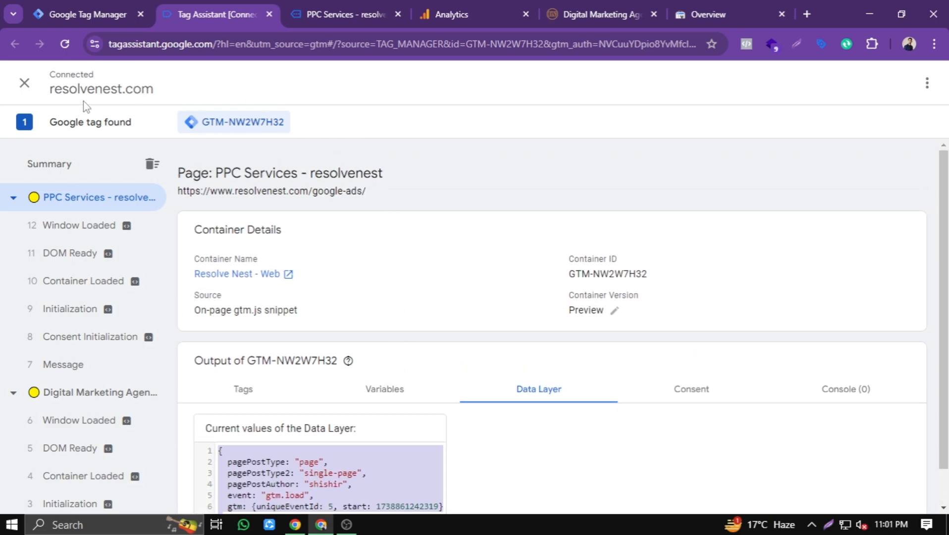
{"action": "left_click_drag", "start_coordinate": [48, 123], "coordinate": [124, 127]}
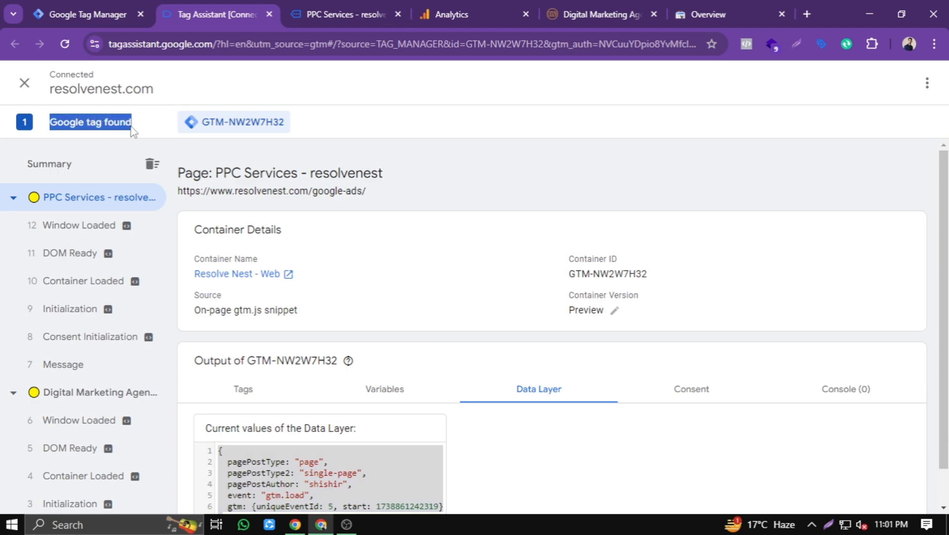
{"action": "left_click", "coordinate": [147, 129]}
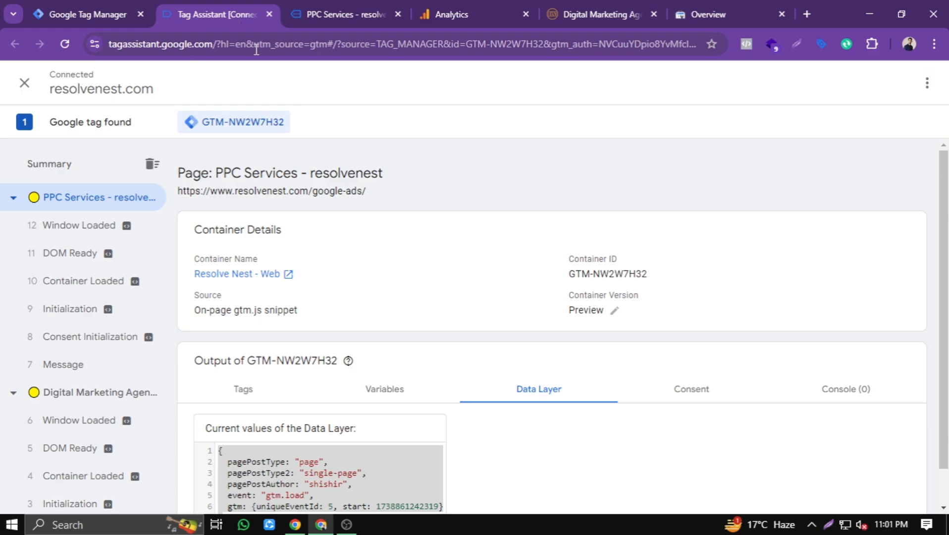
- Close Tag Assistant and the connected PPC Services page, and return to the Google Tag Manager workspace
{"action": "left_click", "coordinate": [268, 14]}
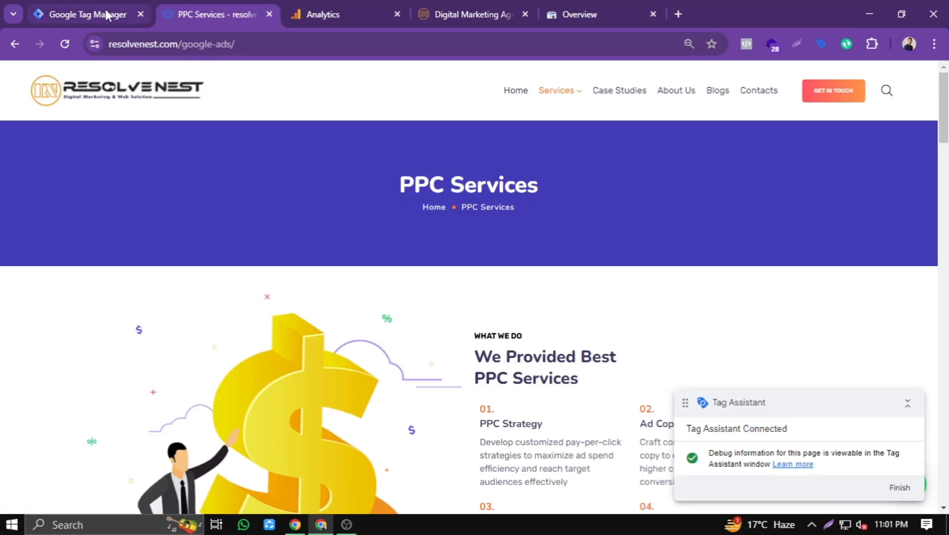
{"action": "left_click", "coordinate": [269, 14]}
{"action": "left_click", "coordinate": [91, 14]}
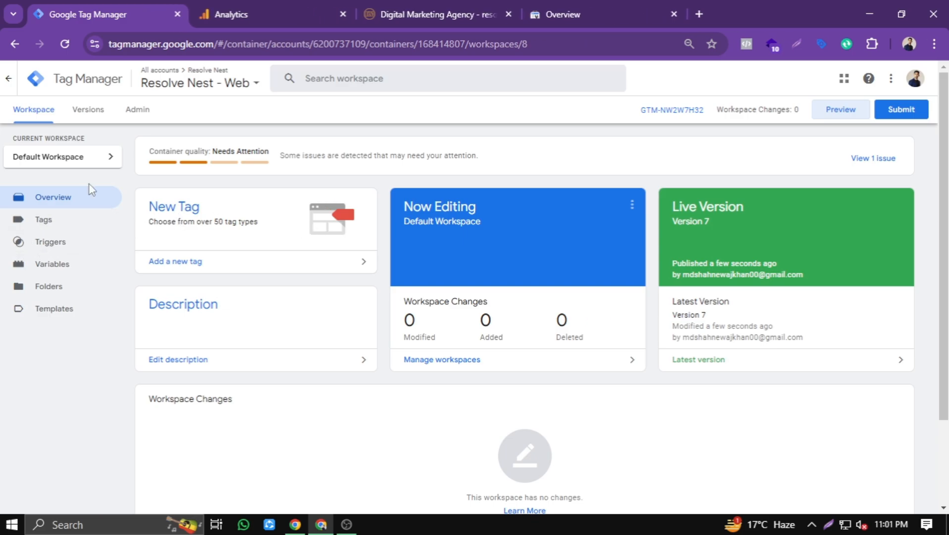
- Start a new tag in the container's tag list and name it GA4
{"action": "left_click", "coordinate": [57, 223]}
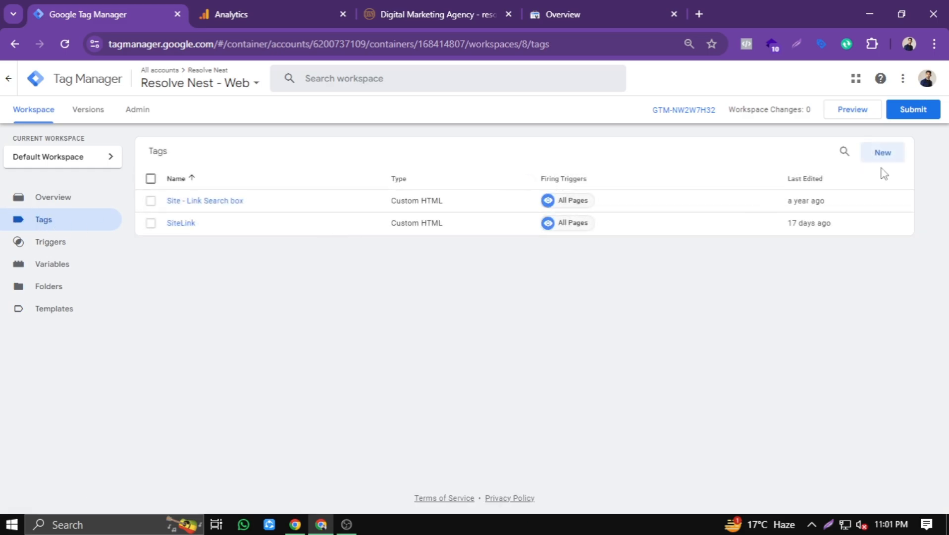
{"action": "left_click", "coordinate": [883, 157]}
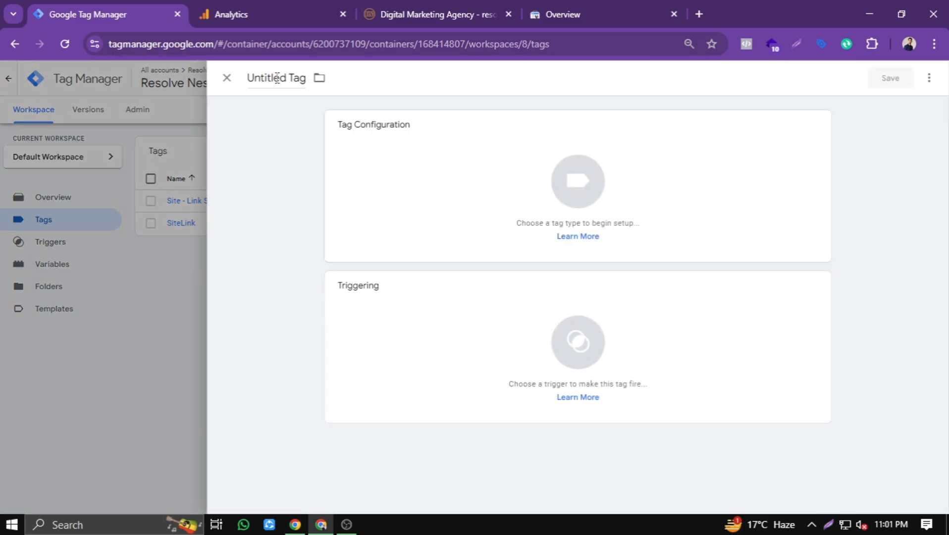
{"action": "left_click", "coordinate": [276, 77]}
{"action": "key", "text": "BackSpace"}
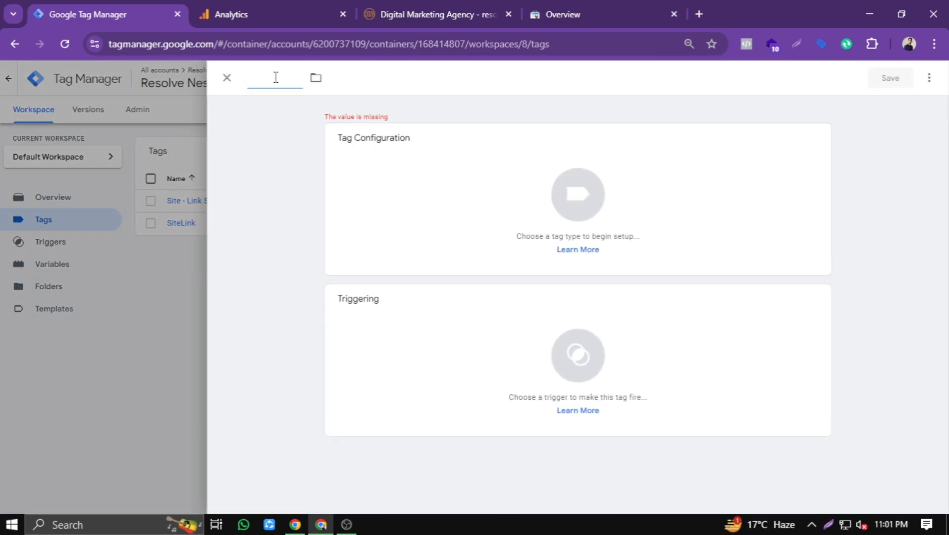
{"action": "type", "text": "GA4"}
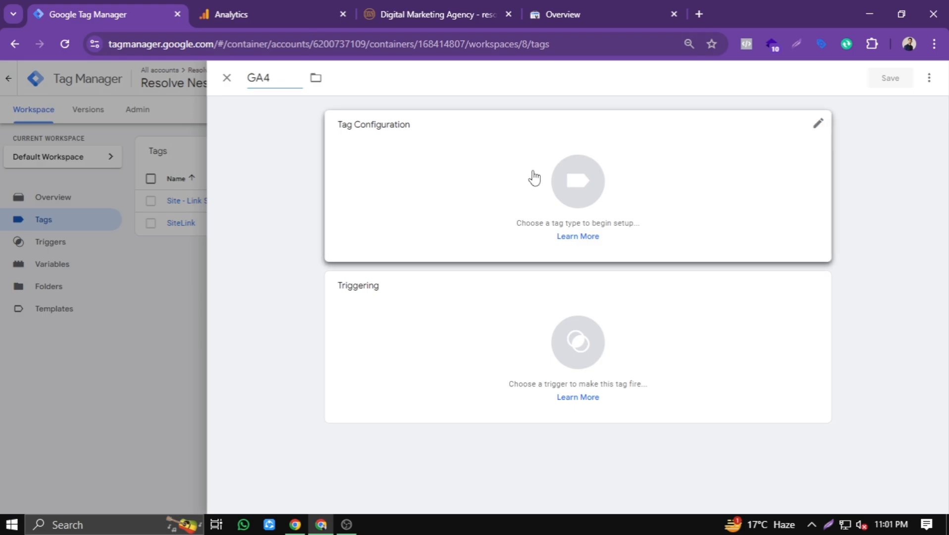
- Set the GA4 tag's type to Google Tag
{"action": "left_click", "coordinate": [534, 177]}
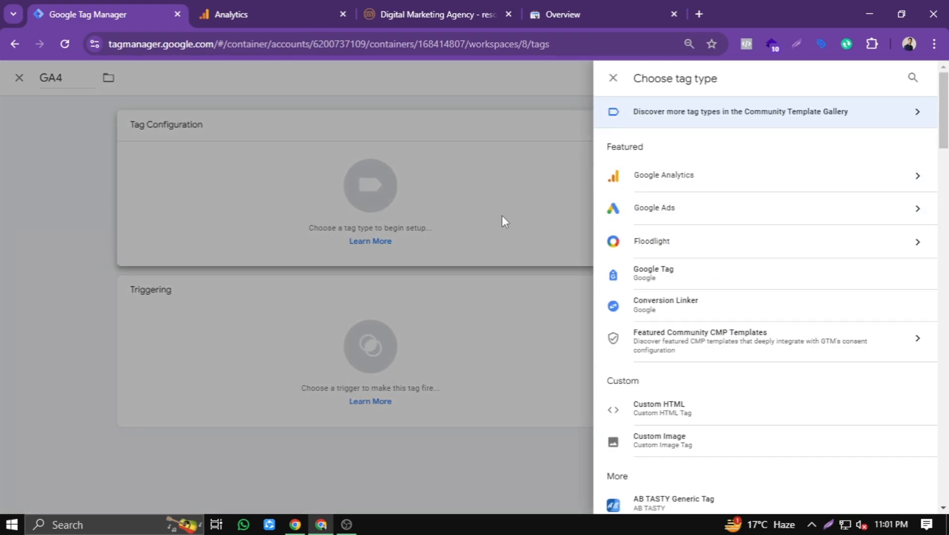
{"action": "scroll", "coordinate": [689, 251], "scroll_direction": "down", "scroll_amount": 5}
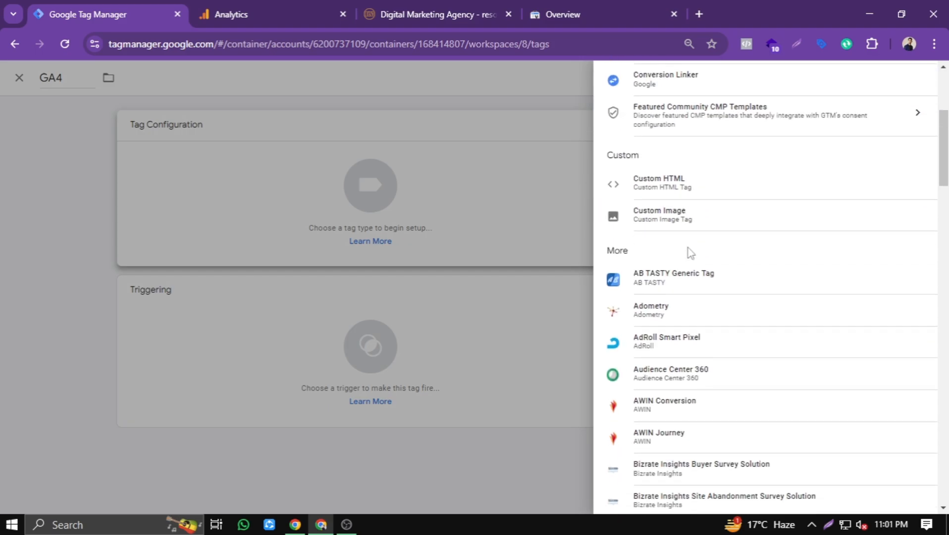
{"action": "scroll", "coordinate": [689, 250], "scroll_direction": "up", "scroll_amount": 5}
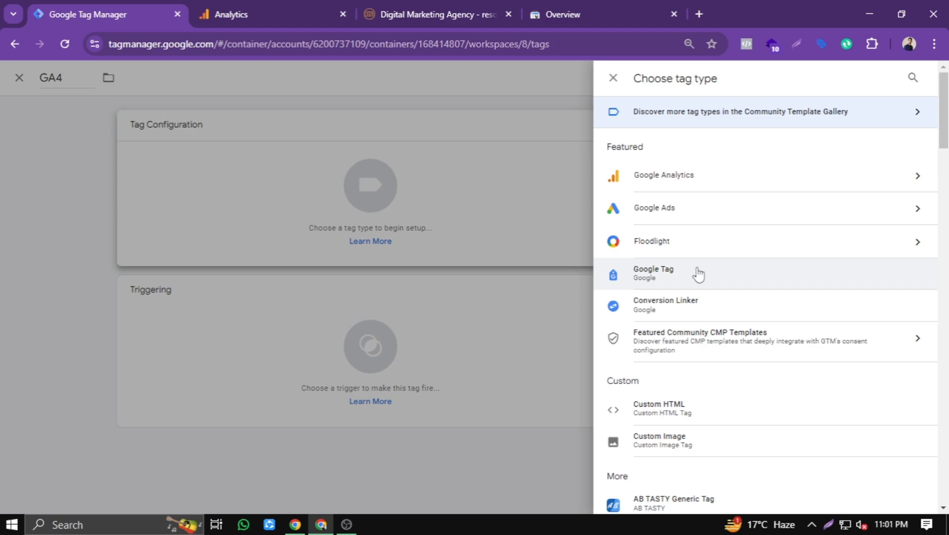
{"action": "left_click", "coordinate": [685, 281]}
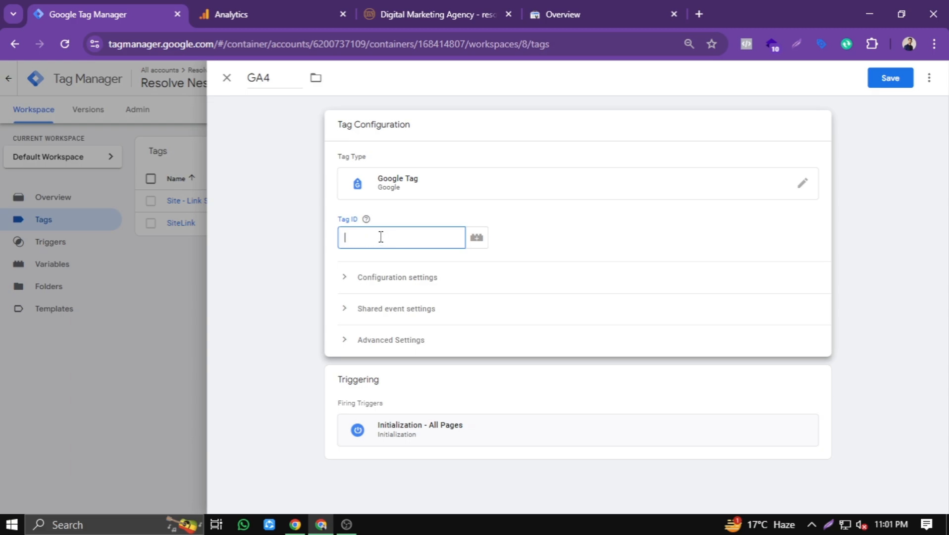
- Switch to Google Analytics, open the Resolve Nest web data stream's details and copy its measurement ID
{"action": "left_click", "coordinate": [409, 15]}
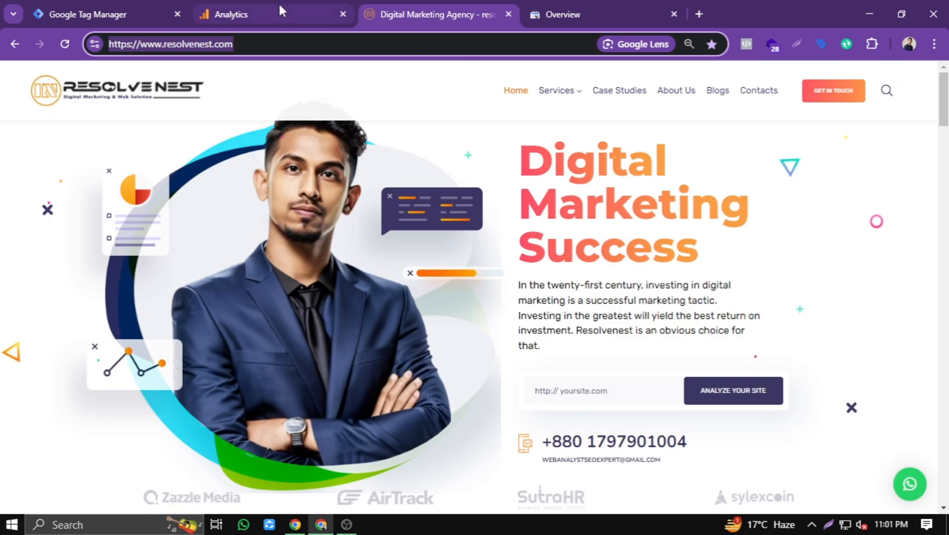
{"action": "left_click", "coordinate": [278, 14]}
{"action": "scroll", "coordinate": [398, 261], "scroll_direction": "down", "scroll_amount": 7}
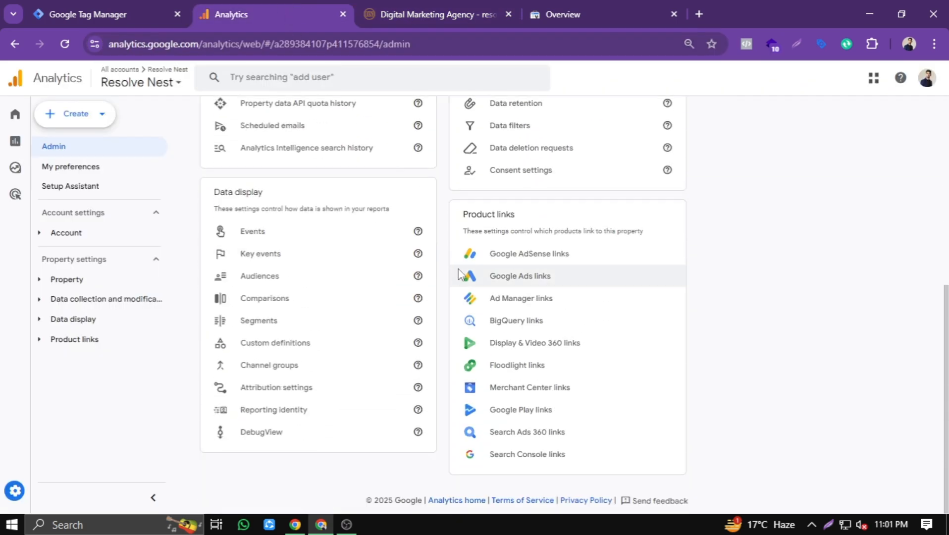
{"action": "scroll", "coordinate": [468, 273], "scroll_direction": "up", "scroll_amount": 3}
{"action": "scroll", "coordinate": [467, 275], "scroll_direction": "up", "scroll_amount": 4}
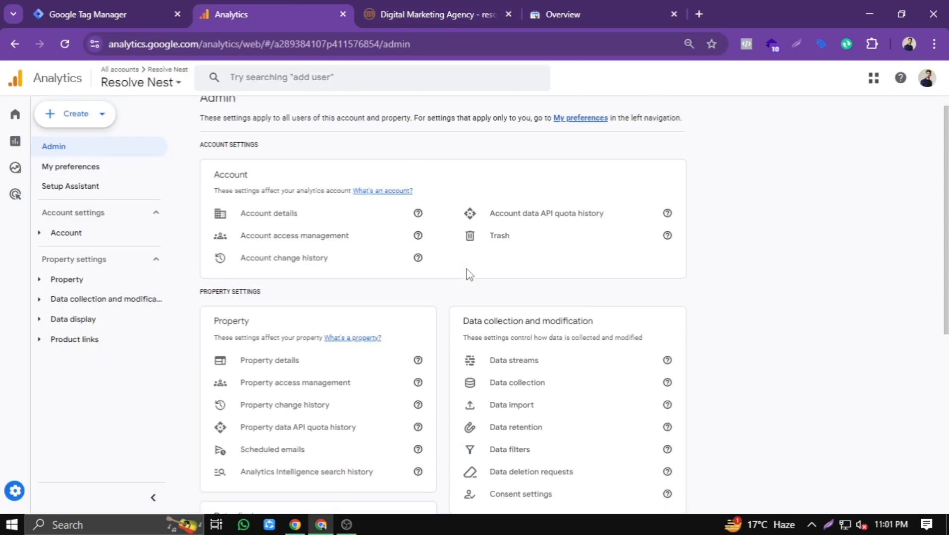
{"action": "scroll", "coordinate": [468, 274], "scroll_direction": "down", "scroll_amount": 2}
{"action": "scroll", "coordinate": [332, 311], "scroll_direction": "up", "scroll_amount": 3}
{"action": "scroll", "coordinate": [366, 327], "scroll_direction": "down", "scroll_amount": 3}
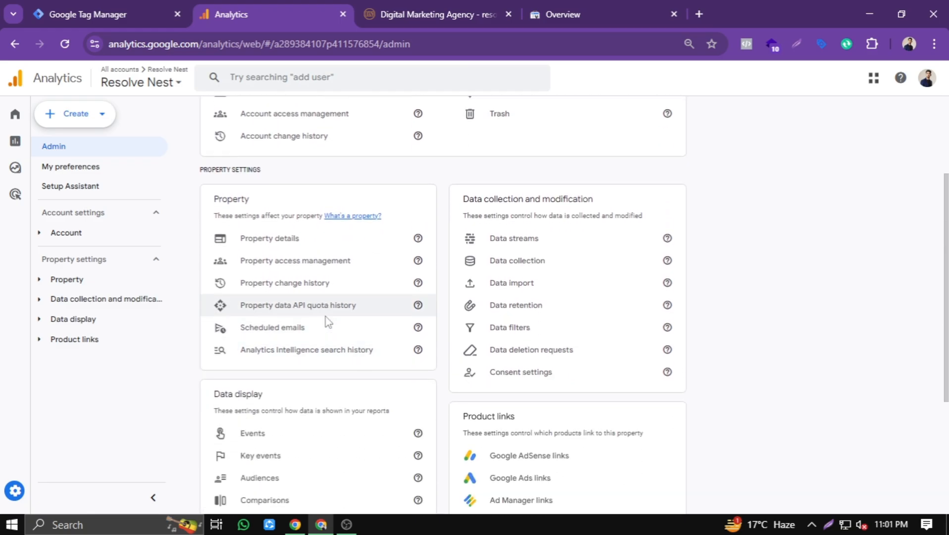
{"action": "left_click", "coordinate": [514, 238]}
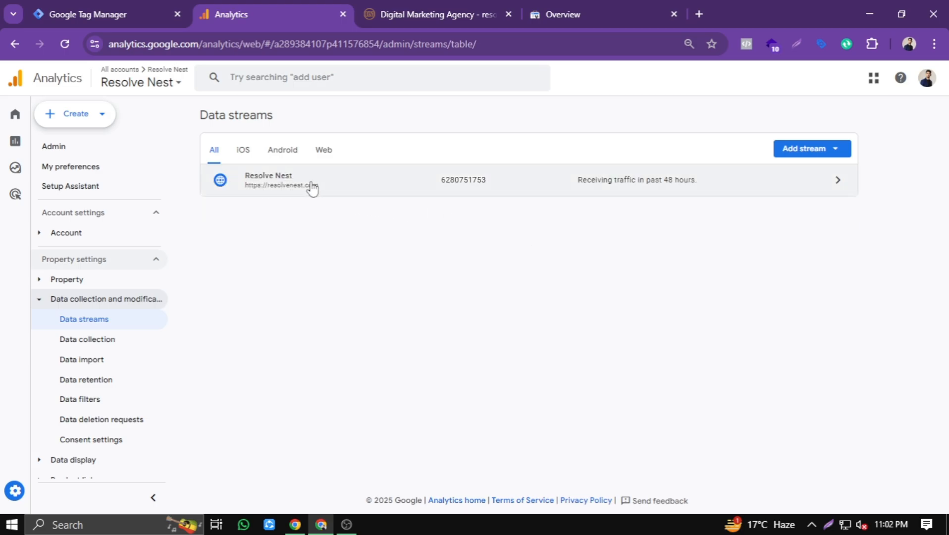
{"action": "left_click", "coordinate": [392, 184]}
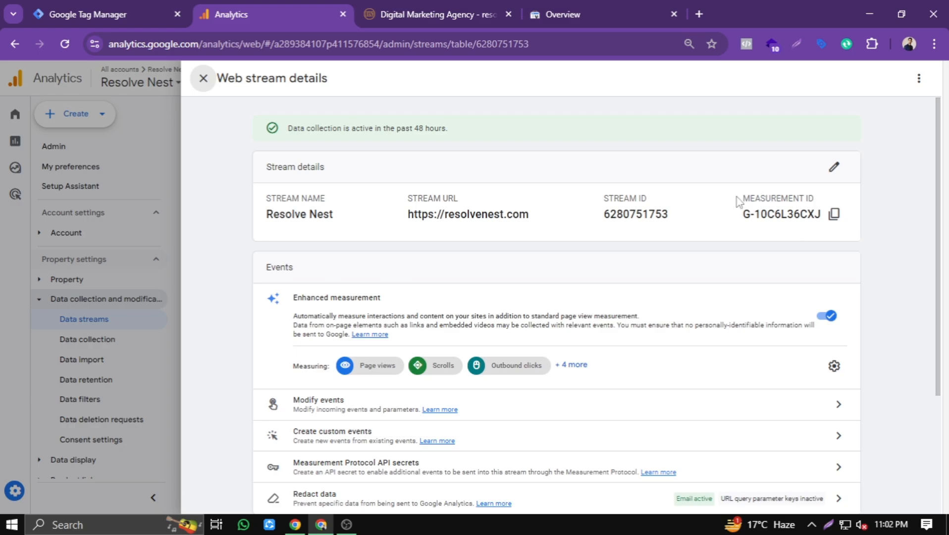
{"action": "left_click_drag", "start_coordinate": [738, 202], "coordinate": [809, 205]}
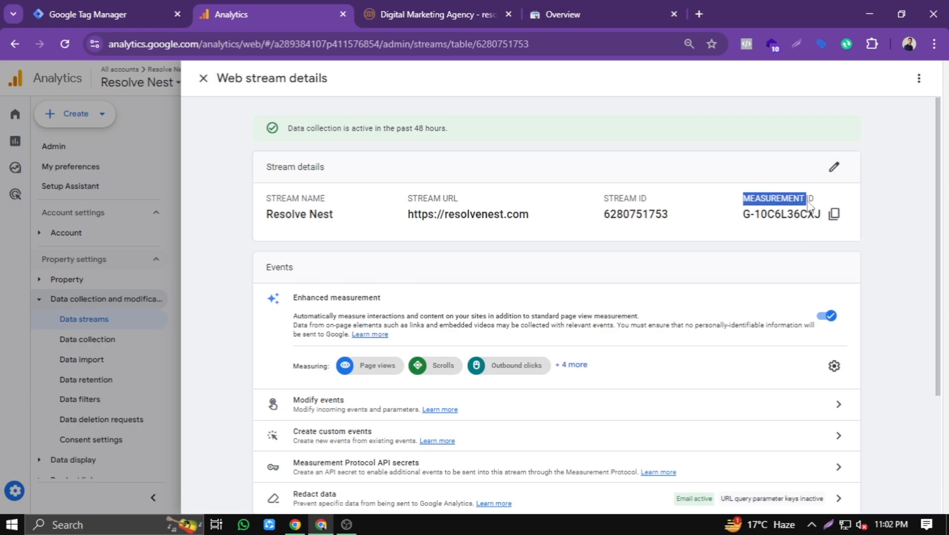
{"action": "left_click", "coordinate": [833, 223]}
- Return to Google Tag Manager, paste G-10C6L36CXJ as the GA4 tag's Tag ID, save the tag and review its saved configuration
{"action": "left_click", "coordinate": [137, 3]}
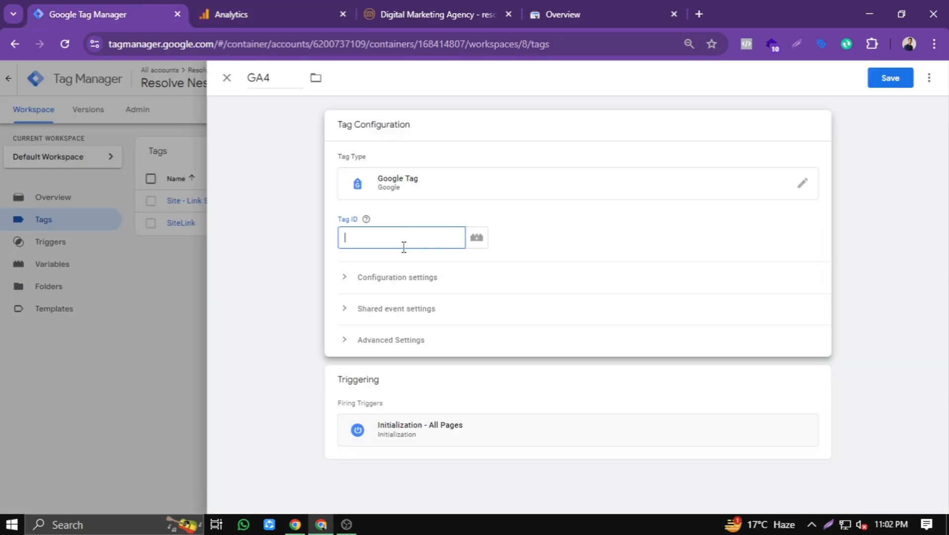
{"action": "right_click", "coordinate": [380, 234]}
{"action": "left_click", "coordinate": [389, 352]}
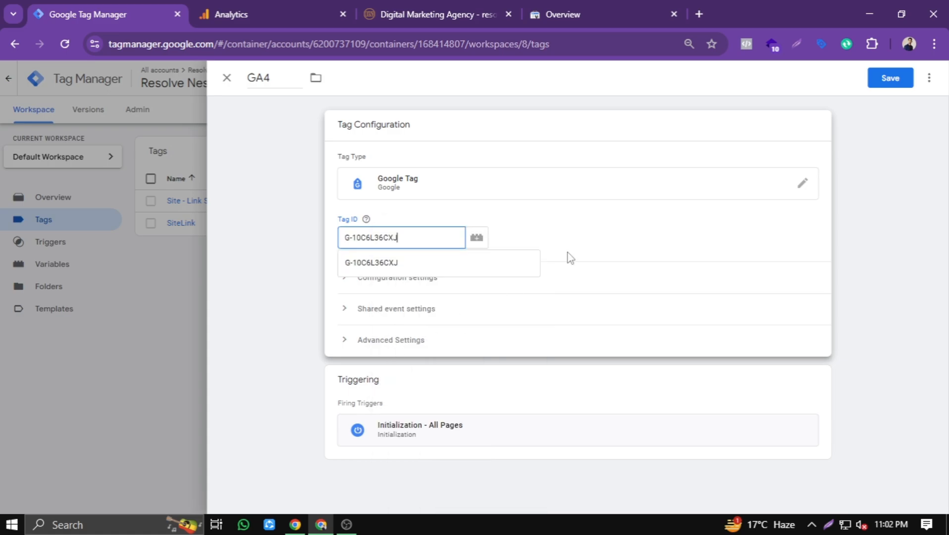
{"action": "left_click", "coordinate": [887, 79]}
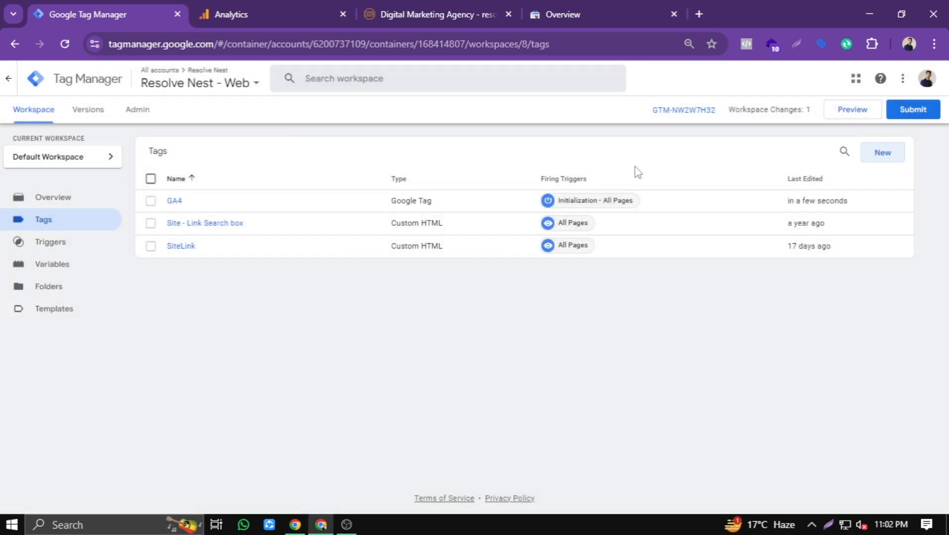
{"action": "left_click", "coordinate": [174, 200]}
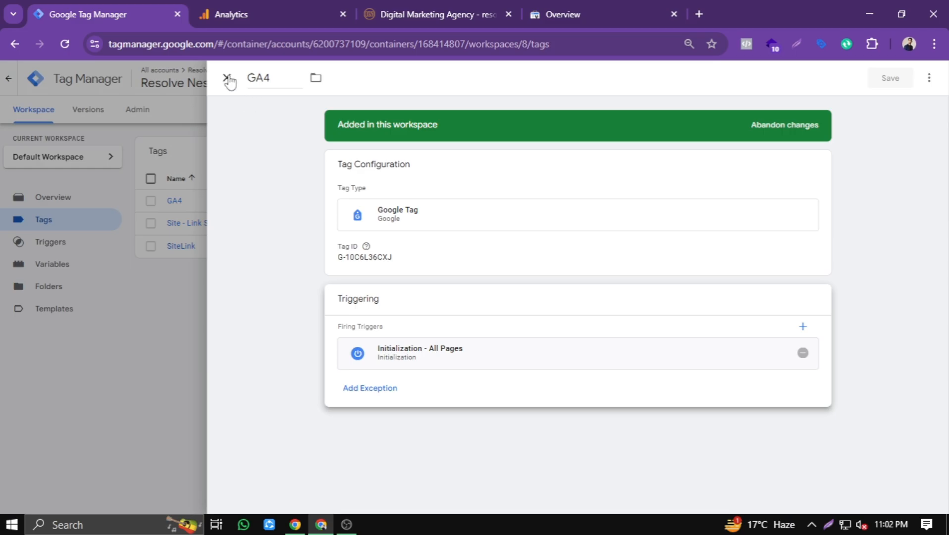
{"action": "left_click", "coordinate": [227, 79]}
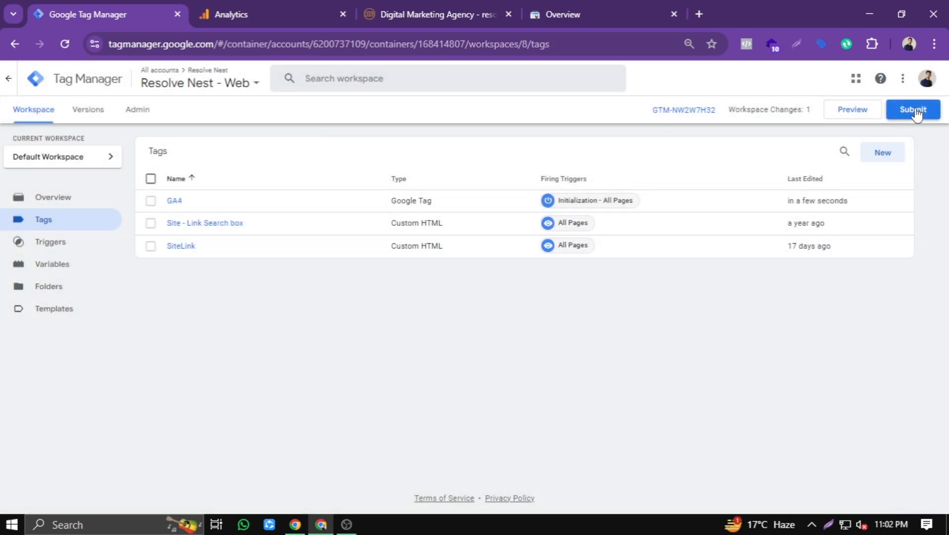
- Publish the workspace changes without a version name or description, and return to the workspace's tag list
{"action": "left_click", "coordinate": [912, 110]}
{"action": "left_click", "coordinate": [907, 78]}
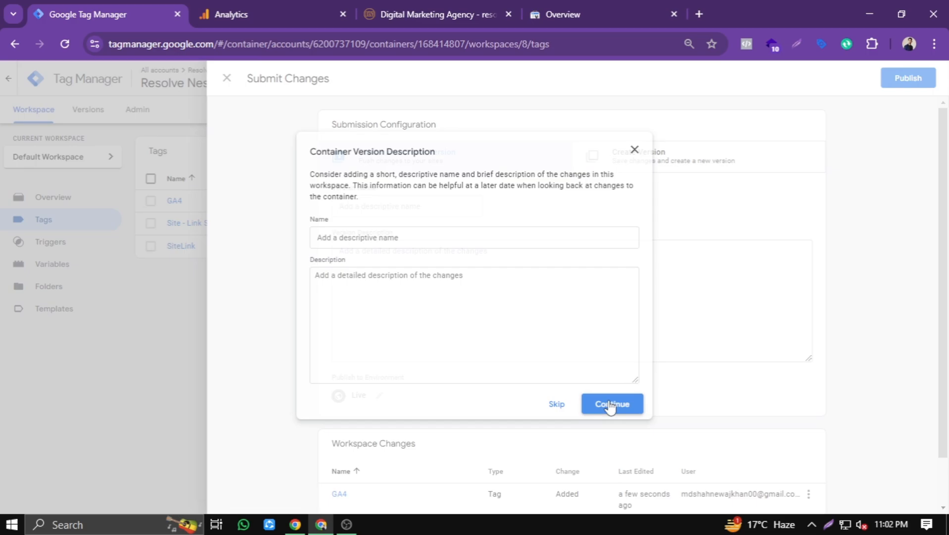
{"action": "left_click", "coordinate": [612, 403]}
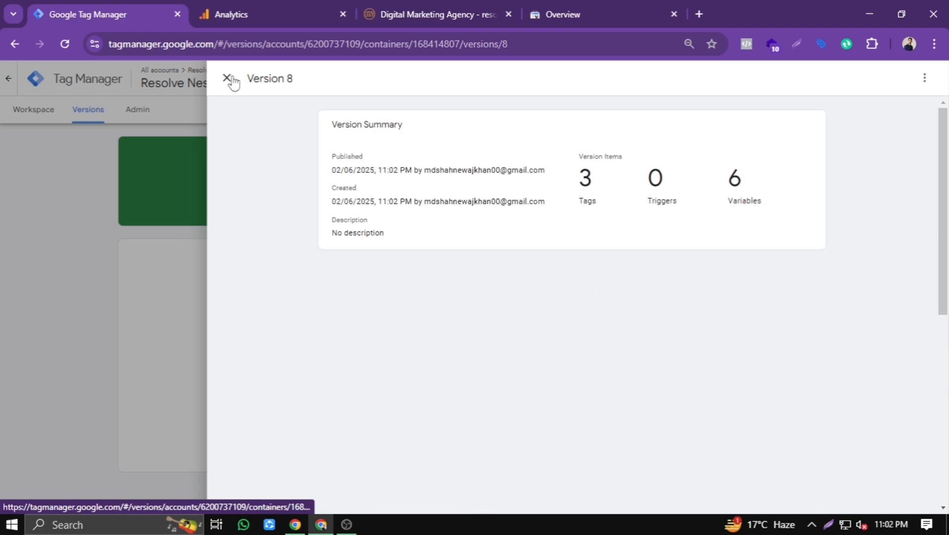
{"action": "left_click", "coordinate": [227, 78]}
{"action": "left_click", "coordinate": [15, 110]}
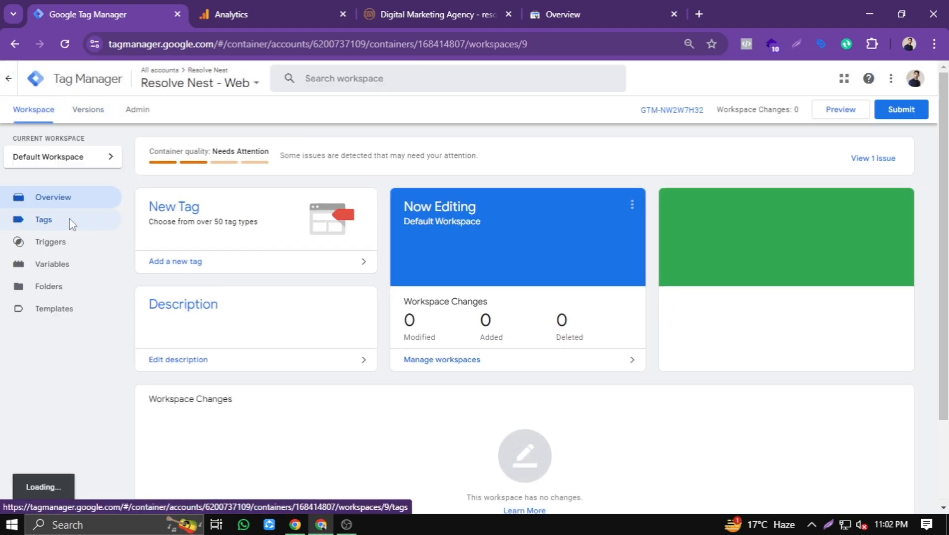
{"action": "left_click", "coordinate": [70, 219]}
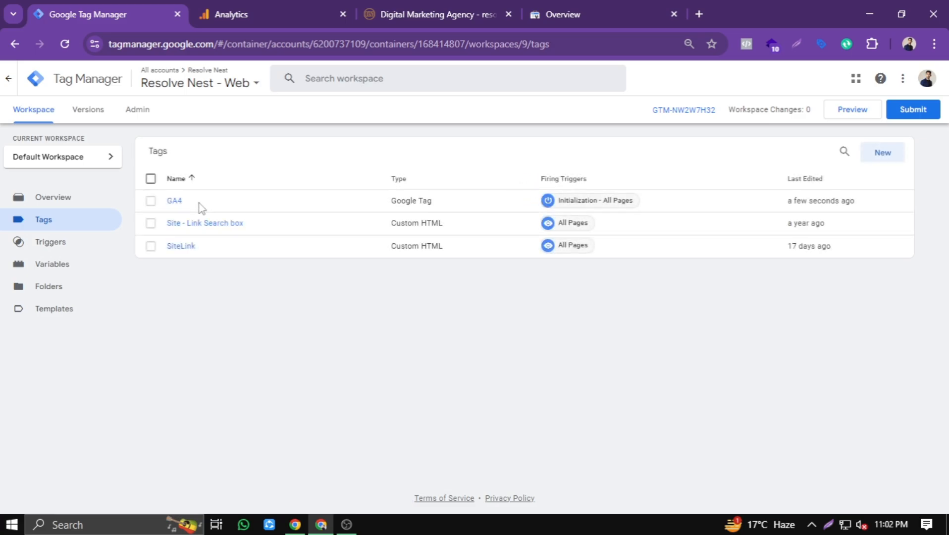
- Look over the Resolve Nest homepage, including its hero area, services navigation and What We Offer section
{"action": "left_click", "coordinate": [416, 17]}
{"action": "scroll", "coordinate": [483, 274], "scroll_direction": "down", "scroll_amount": 6}
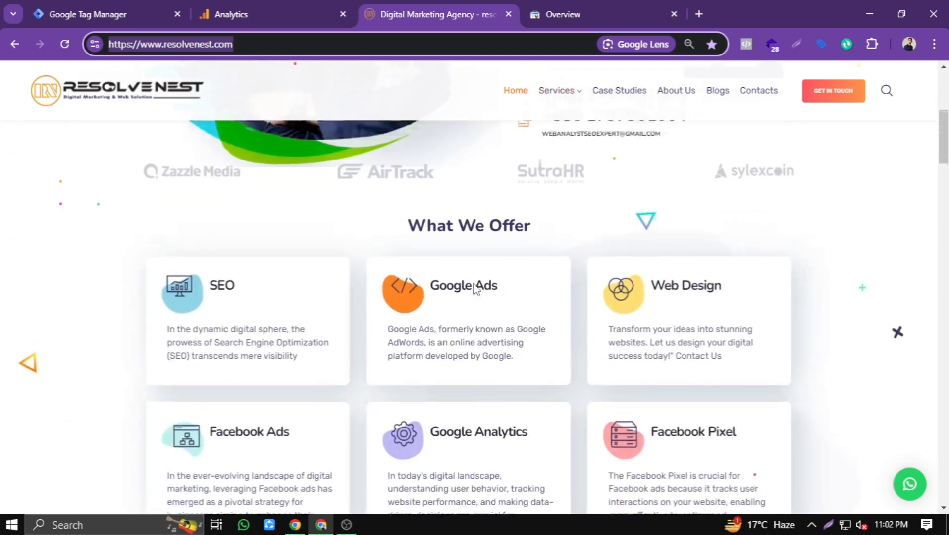
{"action": "scroll", "coordinate": [483, 273], "scroll_direction": "up", "scroll_amount": 6}
{"action": "mouse_move", "coordinate": [559, 91]}
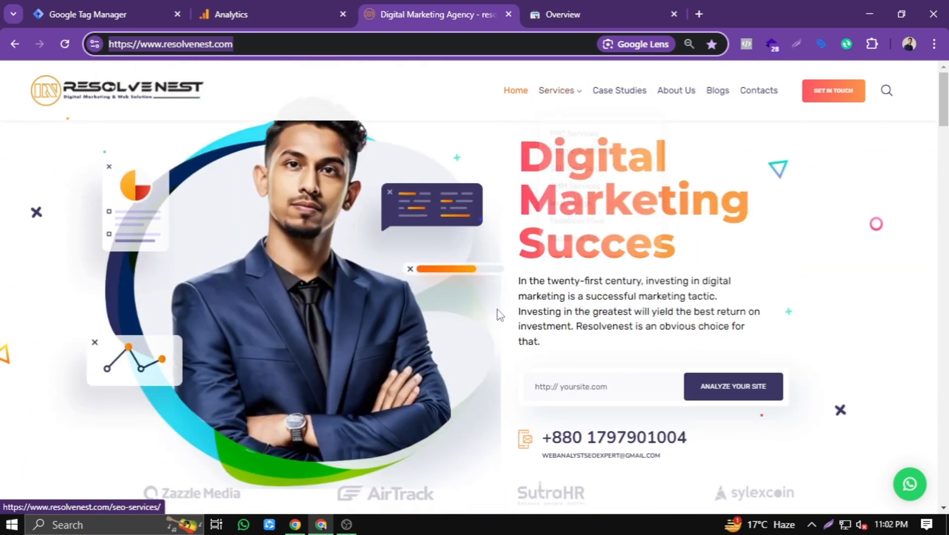
{"action": "scroll", "coordinate": [498, 313], "scroll_direction": "down", "scroll_amount": 10}
{"action": "scroll", "coordinate": [499, 315], "scroll_direction": "up", "scroll_amount": 6}
{"action": "scroll", "coordinate": [499, 314], "scroll_direction": "up", "scroll_amount": 4}
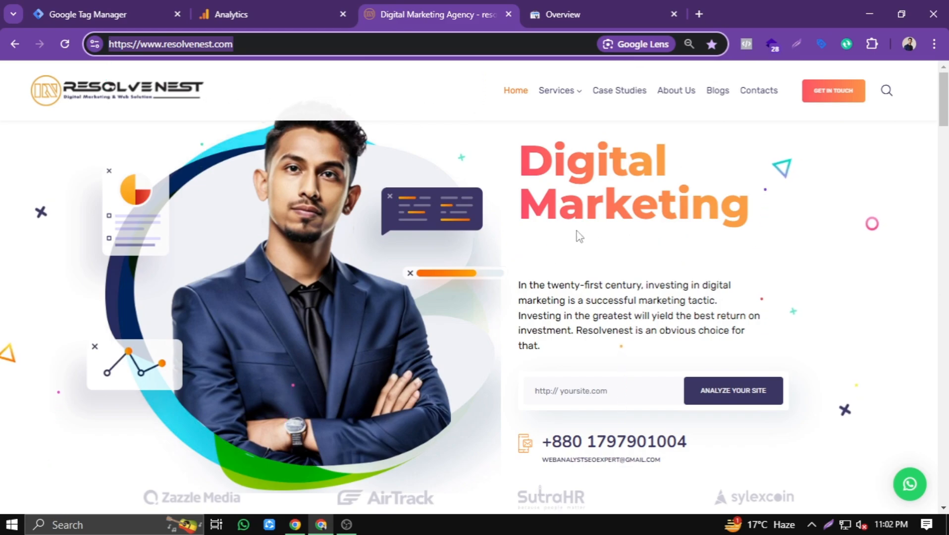
{"action": "scroll", "coordinate": [573, 242], "scroll_direction": "down", "scroll_amount": 7}
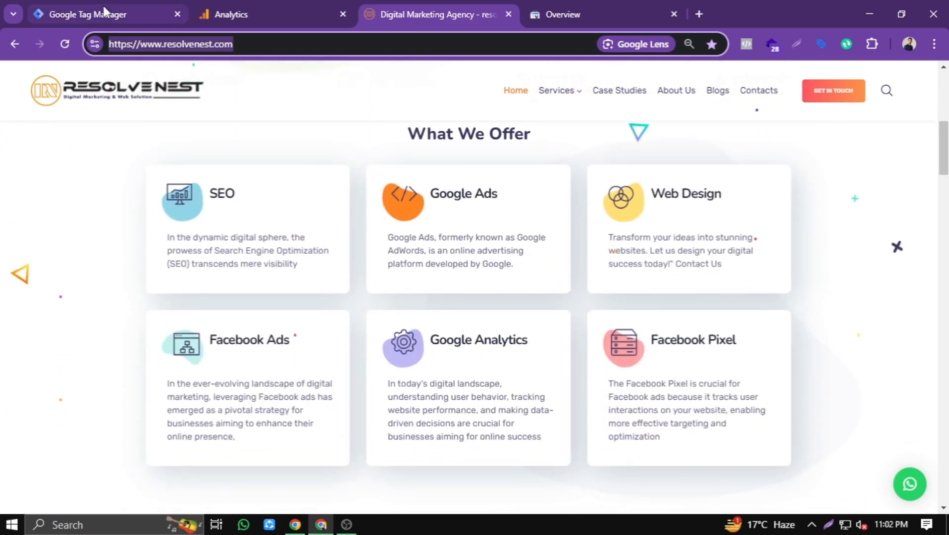
- View the GA4 tag's details in Google Tag Manager, check the Resolve Nest homepage again, and return to the tag list
{"action": "left_click", "coordinate": [104, 11]}
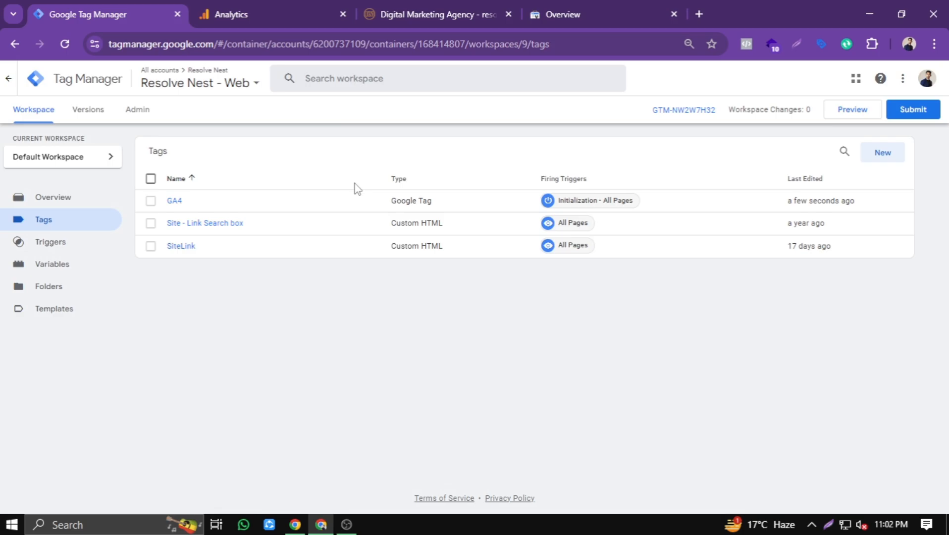
{"action": "left_click", "coordinate": [171, 202]}
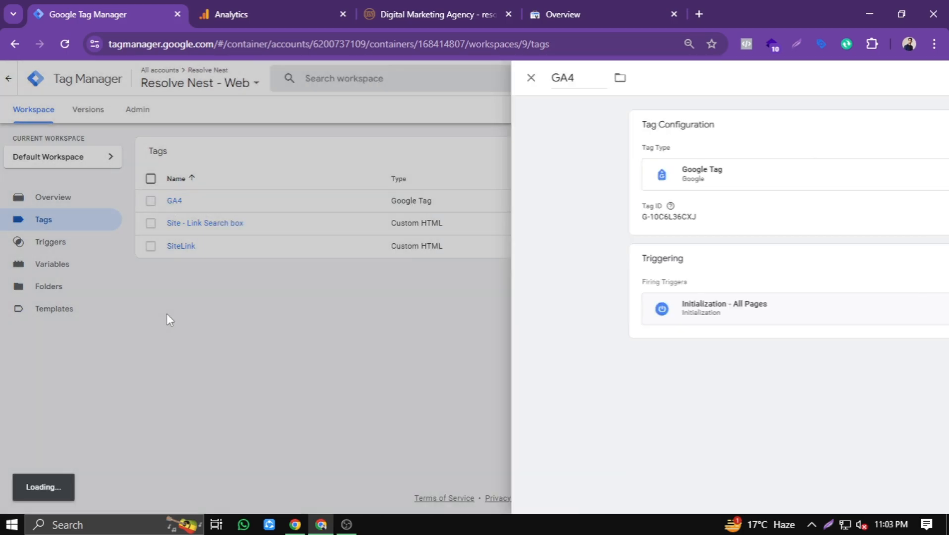
{"action": "left_click", "coordinate": [166, 314]}
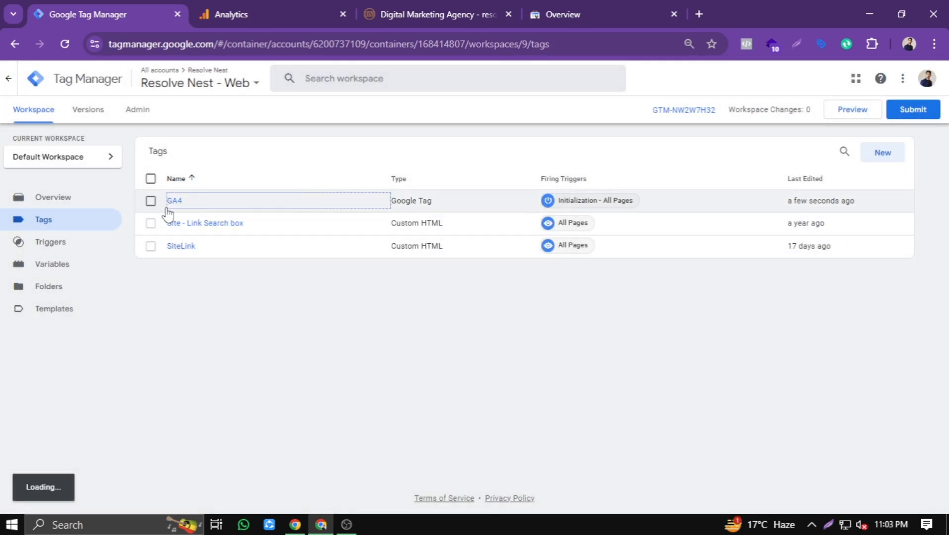
{"action": "left_click", "coordinate": [411, 11]}
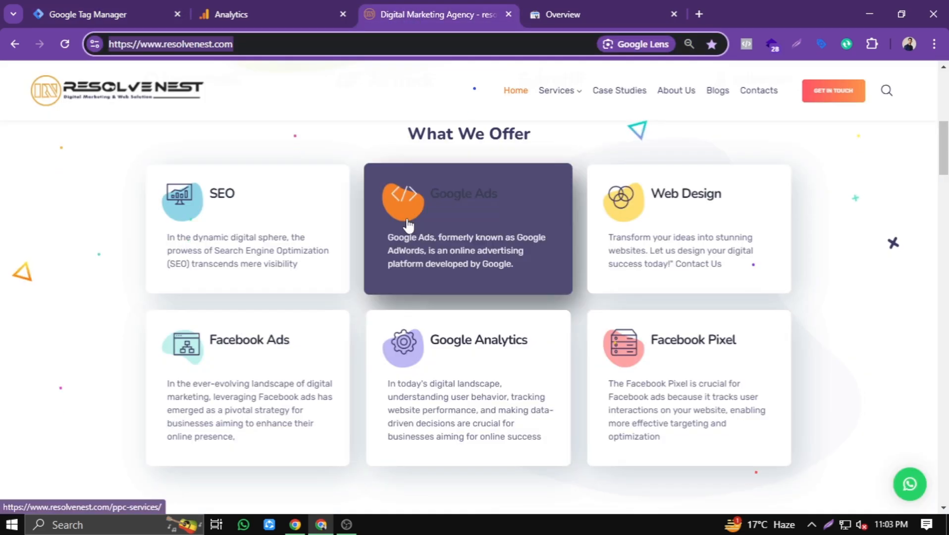
{"action": "scroll", "coordinate": [396, 223], "scroll_direction": "up", "scroll_amount": 5}
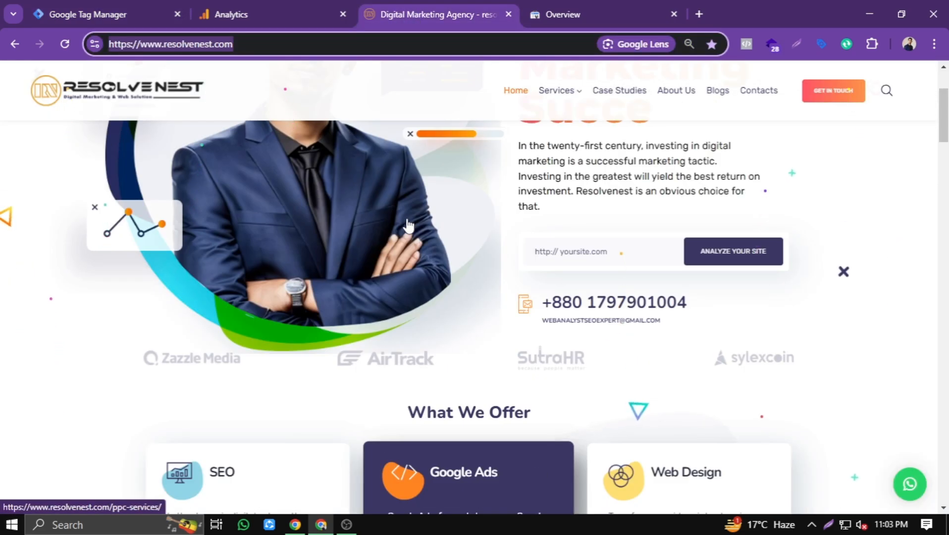
{"action": "scroll", "coordinate": [406, 223], "scroll_direction": "up", "scroll_amount": 3}
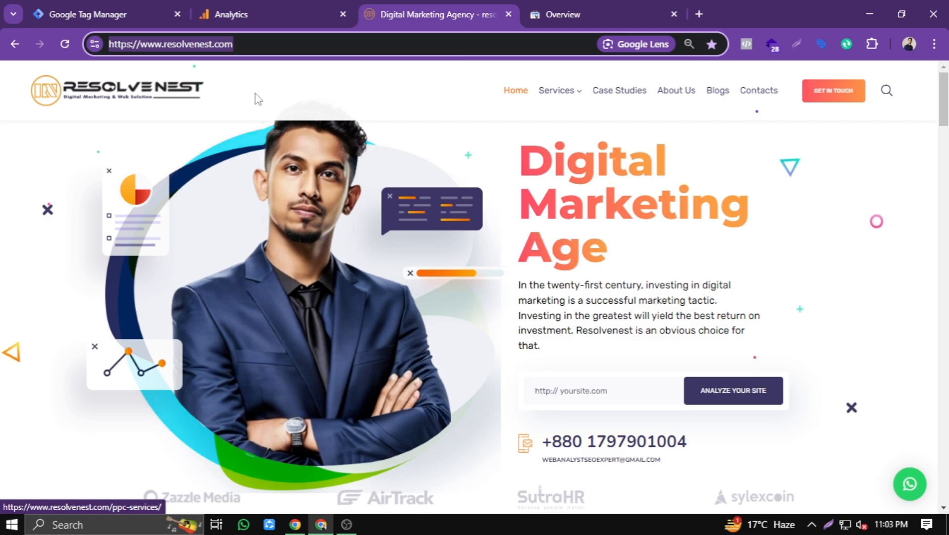
{"action": "left_click", "coordinate": [102, 13]}
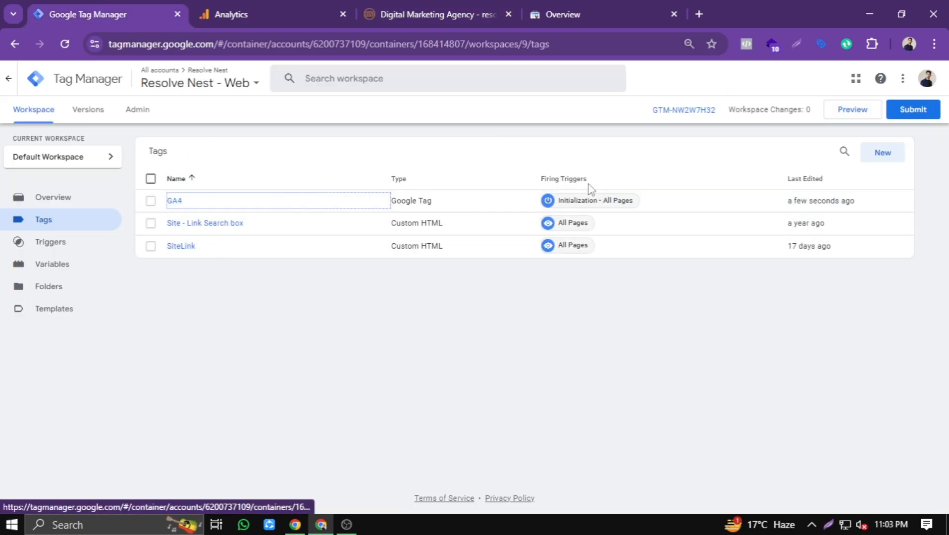
- Switch to Google Analytics and open DebugView from the Resolve Nest property's Admin settings
{"action": "left_click", "coordinate": [262, 7]}
{"action": "left_click", "coordinate": [202, 79]}
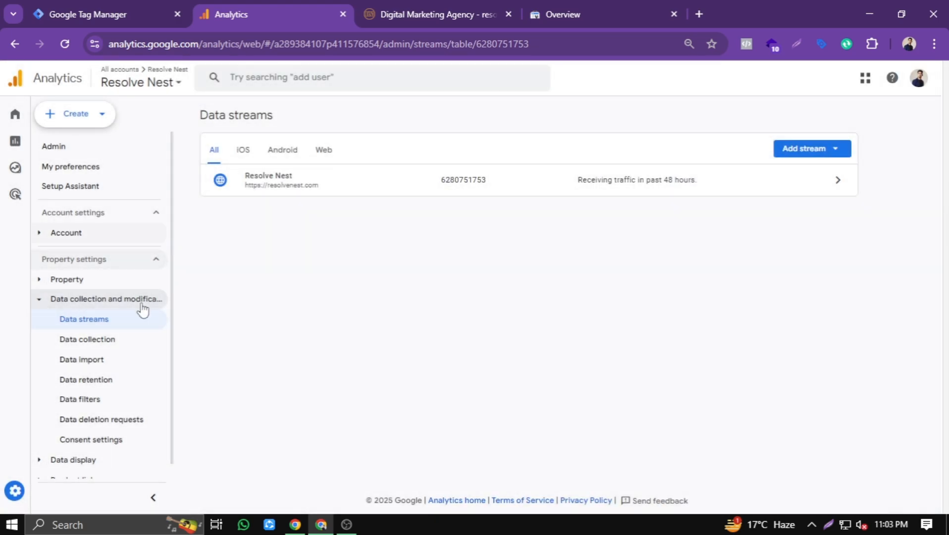
{"action": "left_click", "coordinate": [12, 488]}
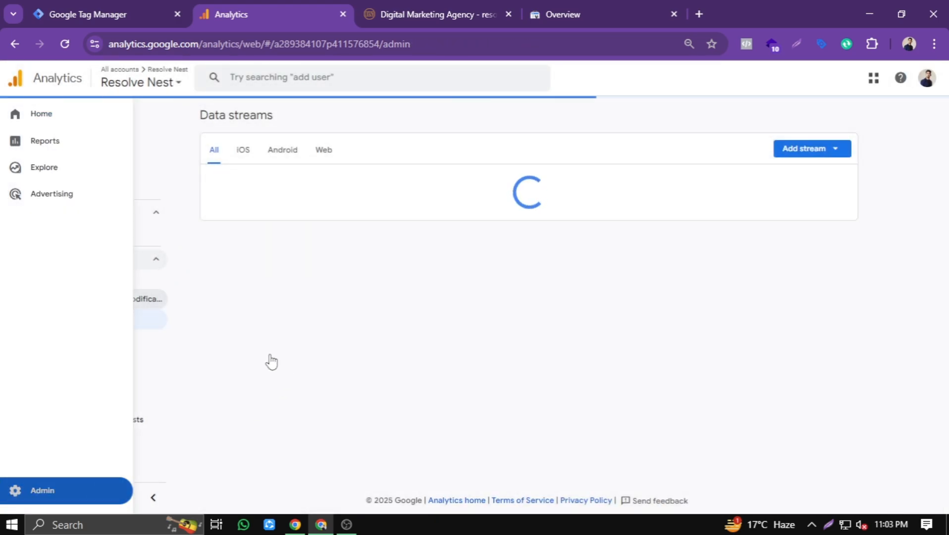
{"action": "scroll", "coordinate": [270, 354], "scroll_direction": "down", "scroll_amount": 7}
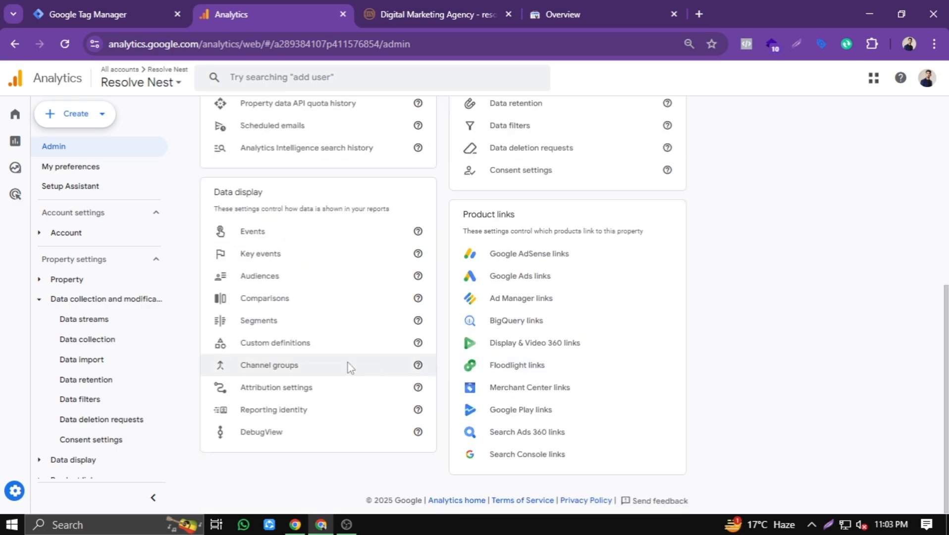
{"action": "left_click", "coordinate": [279, 441]}
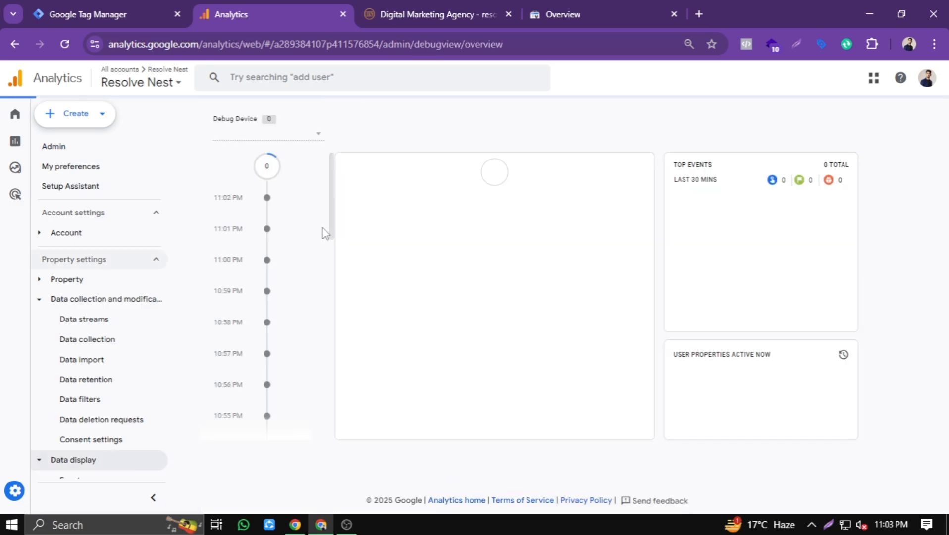
{"action": "left_click", "coordinate": [117, 14]}
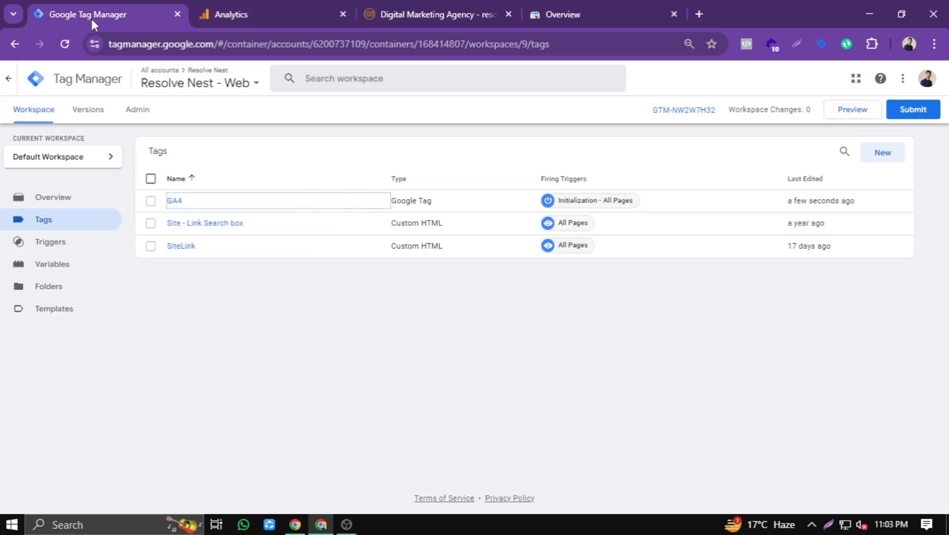
{"action": "left_click", "coordinate": [850, 110]}
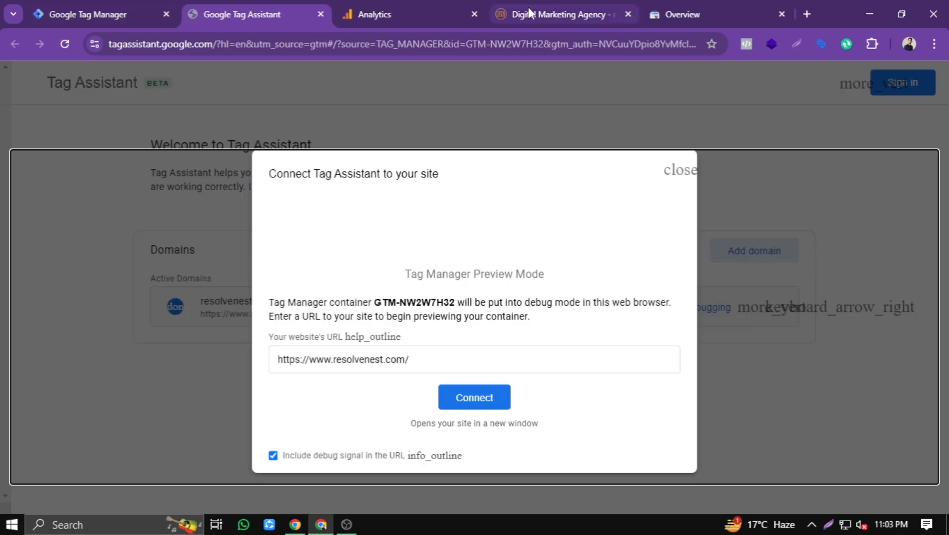
{"action": "left_click", "coordinate": [476, 404]}
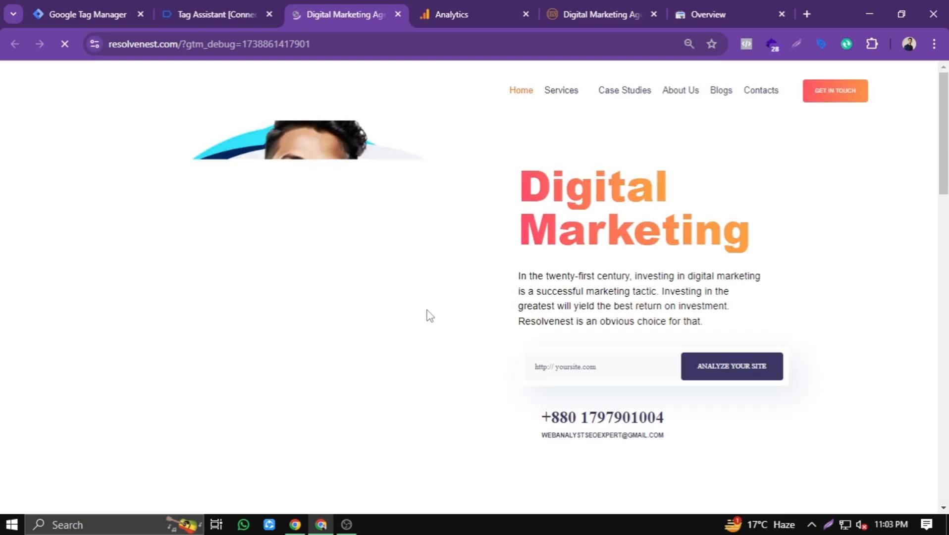
- Look over the homepage of the previewed site, open the PPC Services page and browse to its case studies
{"action": "scroll", "coordinate": [430, 316], "scroll_direction": "down", "scroll_amount": 5}
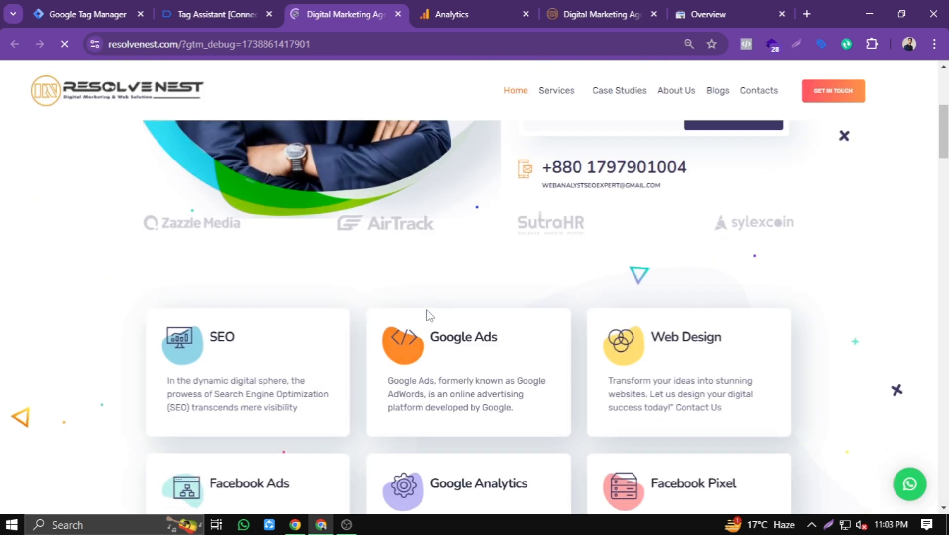
{"action": "scroll", "coordinate": [428, 315], "scroll_direction": "up", "scroll_amount": 5}
{"action": "mouse_move", "coordinate": [557, 97]}
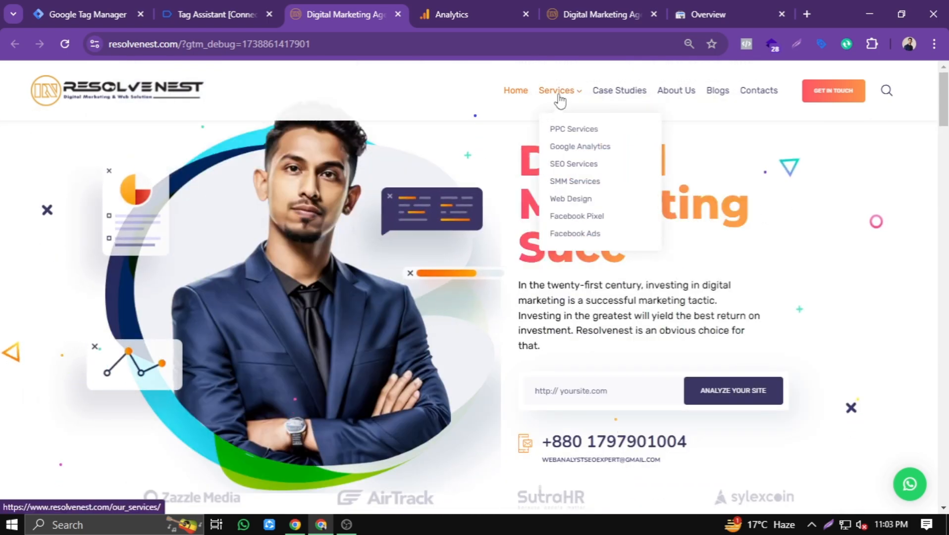
{"action": "left_click", "coordinate": [565, 131]}
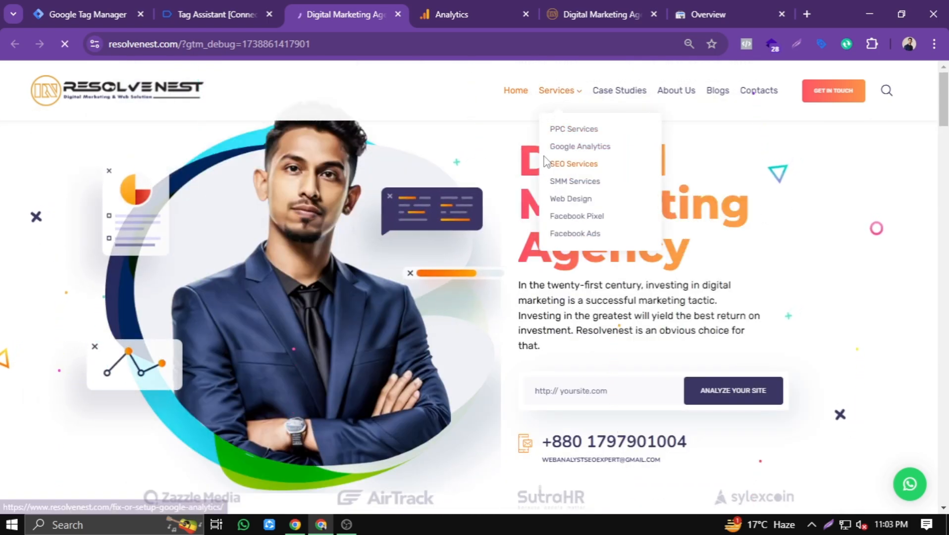
{"action": "scroll", "coordinate": [542, 198], "scroll_direction": "down", "scroll_amount": 10}
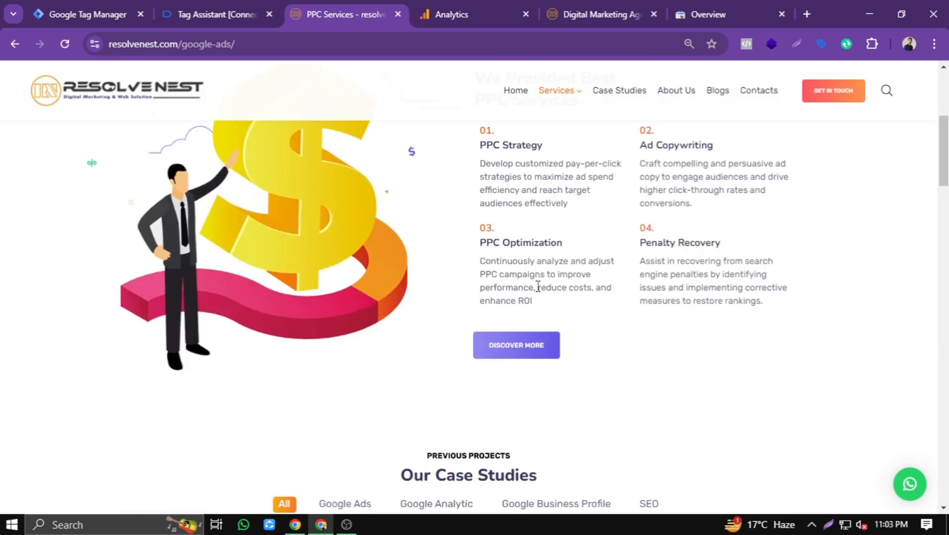
{"action": "scroll", "coordinate": [538, 293], "scroll_direction": "up", "scroll_amount": 10}
{"action": "scroll", "coordinate": [538, 293], "scroll_direction": "down", "scroll_amount": 10}
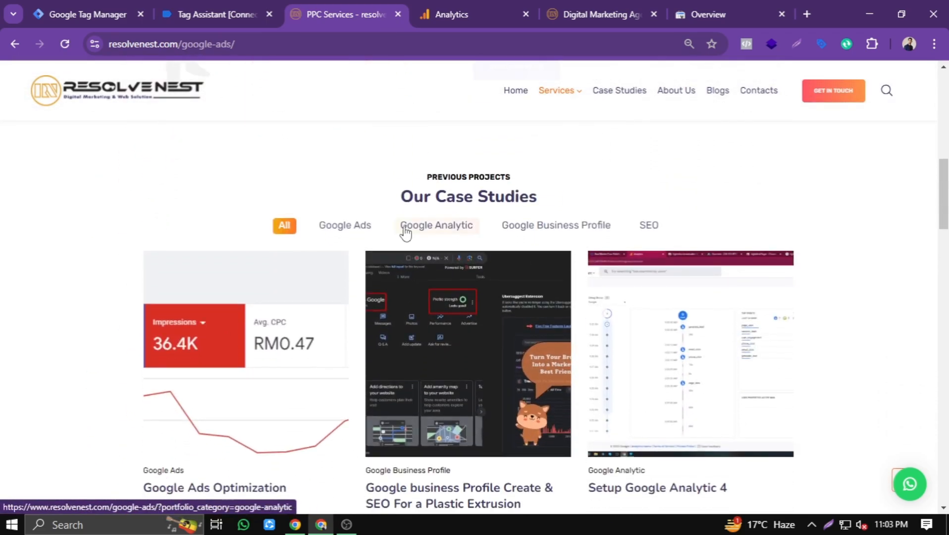
- Filter the case studies by Google Ads, Google Analytic and Google Business Profile, ending on the Google Ads category
{"action": "left_click", "coordinate": [368, 229]}
{"action": "left_click", "coordinate": [440, 227]}
{"action": "left_click", "coordinate": [534, 228]}
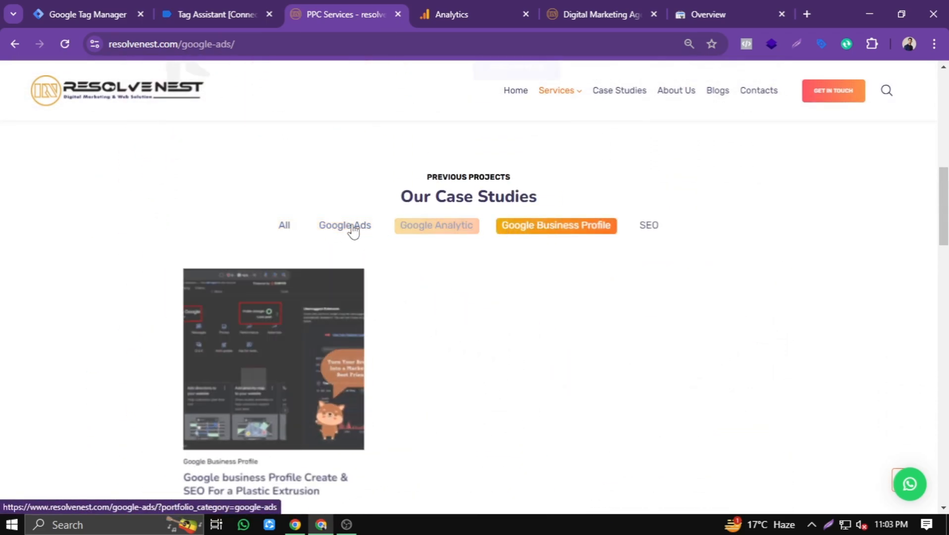
{"action": "left_click", "coordinate": [360, 236]}
{"action": "scroll", "coordinate": [360, 235], "scroll_direction": "down", "scroll_amount": 4}
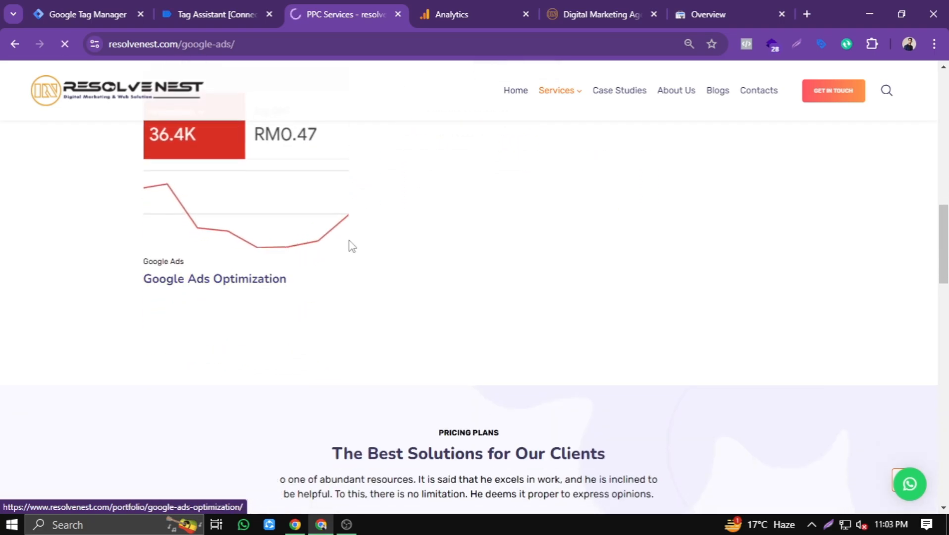
- Visit the Google Ads Optimization case study, the Blogs page and the homepage on the previewed site
{"action": "left_click", "coordinate": [351, 246]}
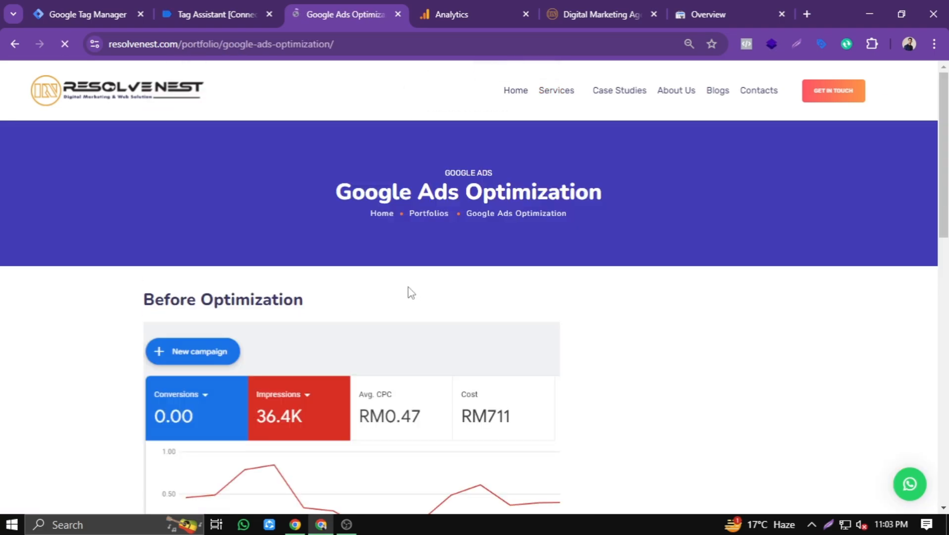
{"action": "scroll", "coordinate": [409, 293], "scroll_direction": "down", "scroll_amount": 5}
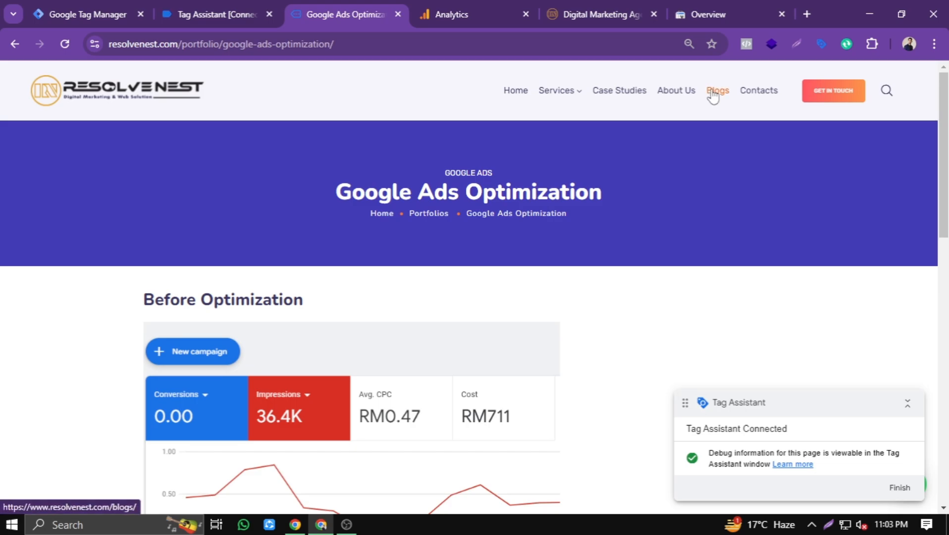
{"action": "left_click", "coordinate": [709, 94]}
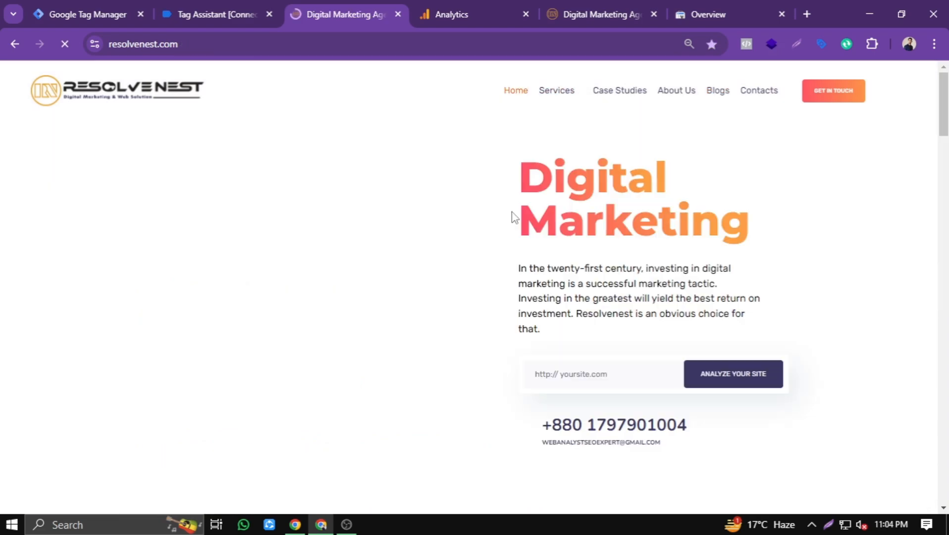
- Return to DebugView in Google Analytics and check its Debug Device list for the previewed session
{"action": "left_click", "coordinate": [466, 14]}
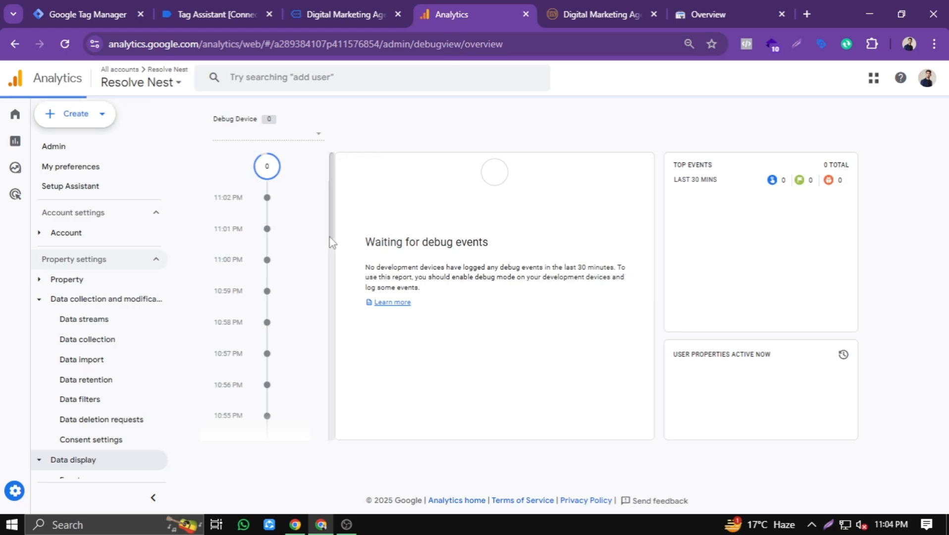
{"action": "left_click", "coordinate": [318, 135]}
{"action": "left_click", "coordinate": [279, 144]}
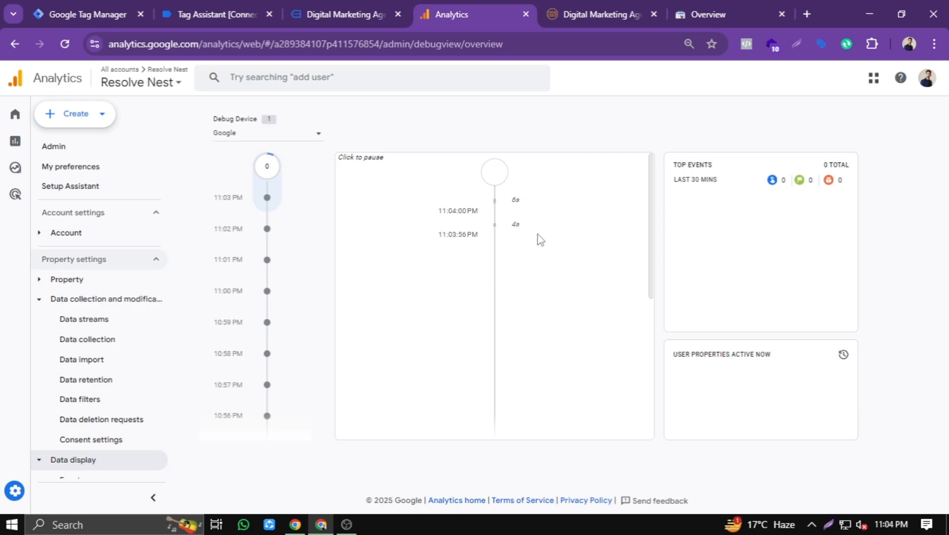
- Check the previewed homepage and its Services navigation, and review the event timeline in Google Analytics DebugView
{"action": "left_click", "coordinate": [331, 3]}
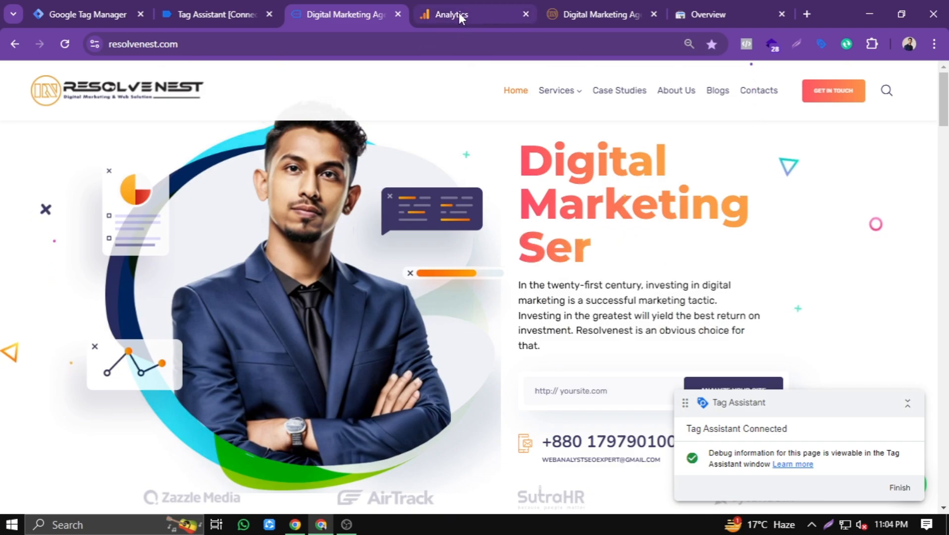
{"action": "mouse_move", "coordinate": [565, 97]}
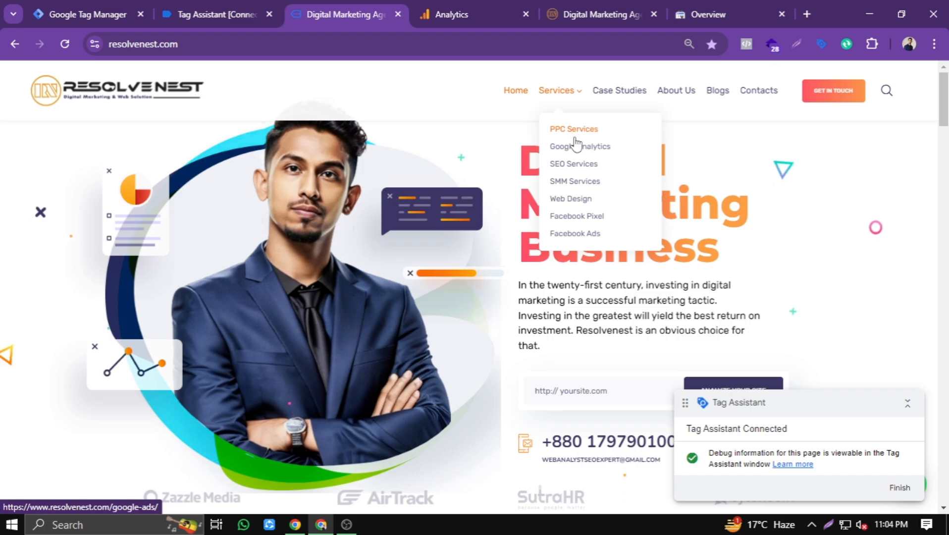
{"action": "left_click", "coordinate": [462, 14]}
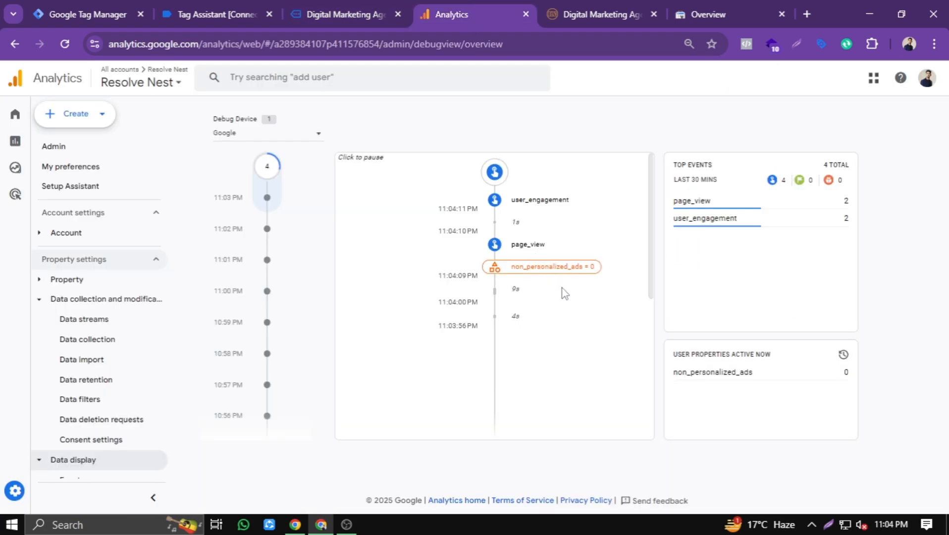
{"action": "scroll", "coordinate": [564, 293], "scroll_direction": "down", "scroll_amount": 1}
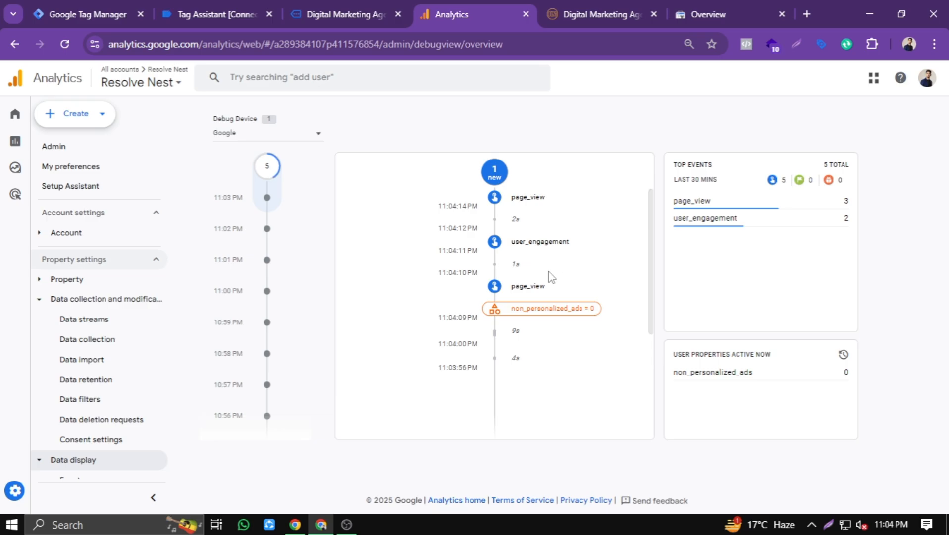
- Inspect the earliest page_view event's parameters and user properties in the DebugView timeline, including its page_title value
{"action": "left_click", "coordinate": [495, 287]}
{"action": "scroll", "coordinate": [559, 292], "scroll_direction": "down", "scroll_amount": 1}
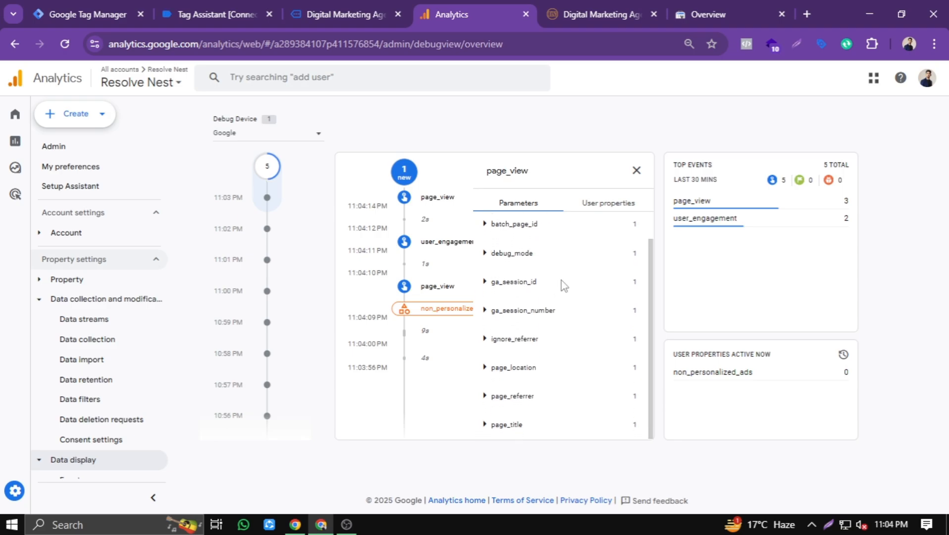
{"action": "left_click", "coordinate": [596, 208]}
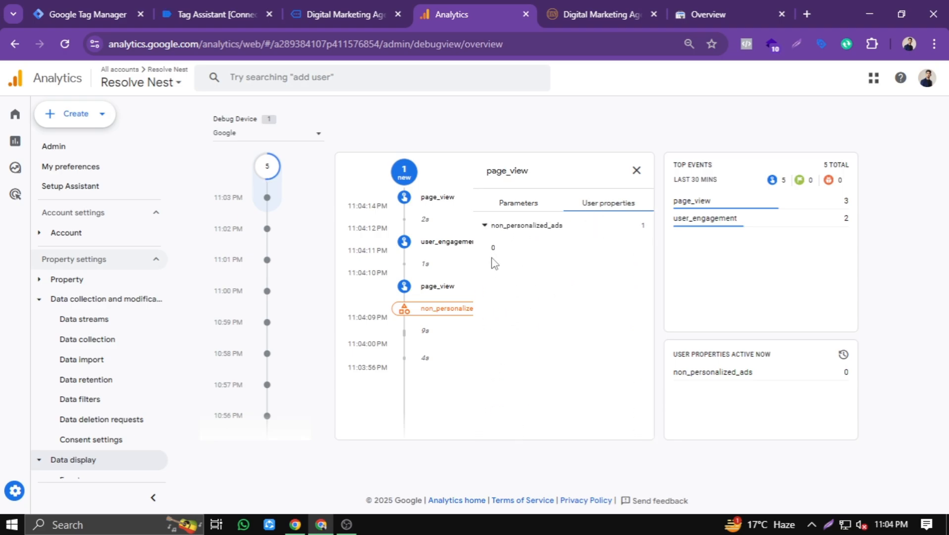
{"action": "left_click", "coordinate": [511, 204]}
{"action": "scroll", "coordinate": [527, 324], "scroll_direction": "down", "scroll_amount": 1}
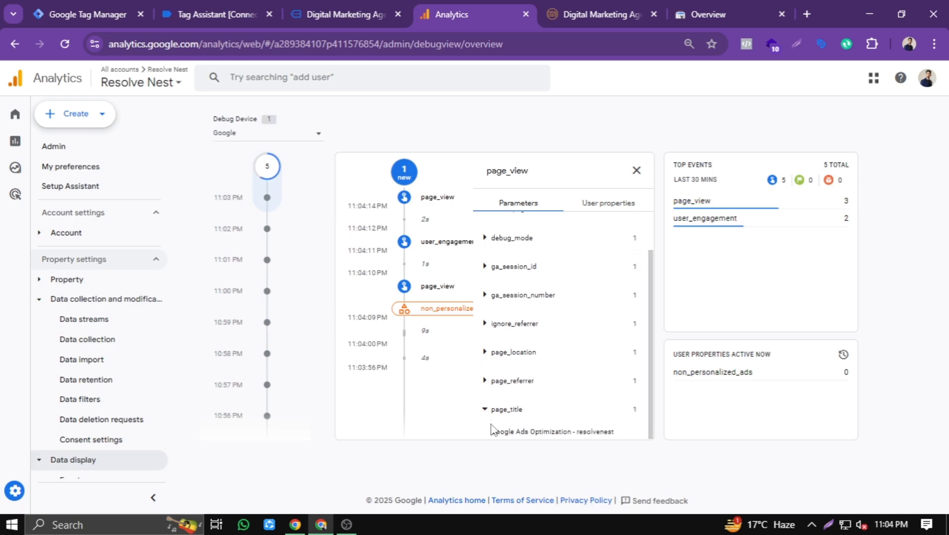
{"action": "left_click_drag", "start_coordinate": [492, 431], "coordinate": [544, 432]}
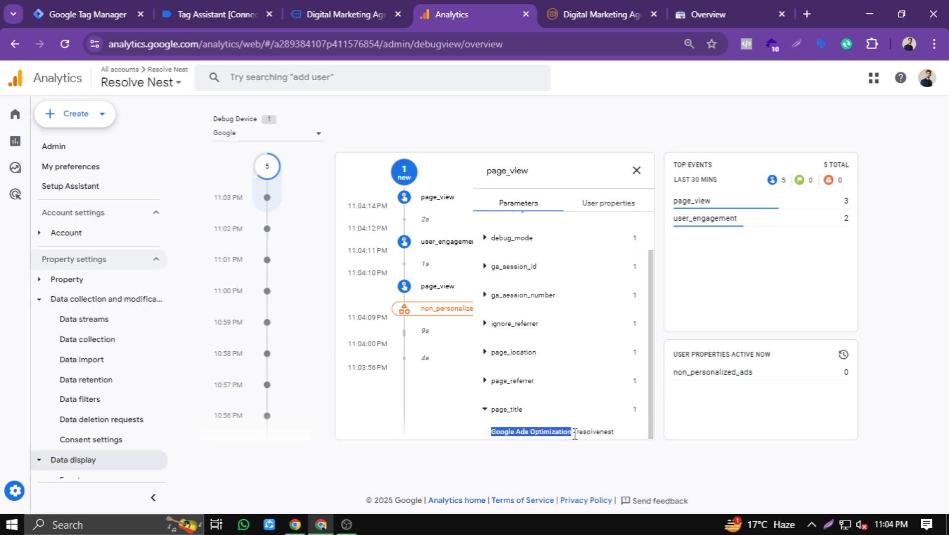
{"action": "scroll", "coordinate": [531, 341], "scroll_direction": "up", "scroll_amount": 1}
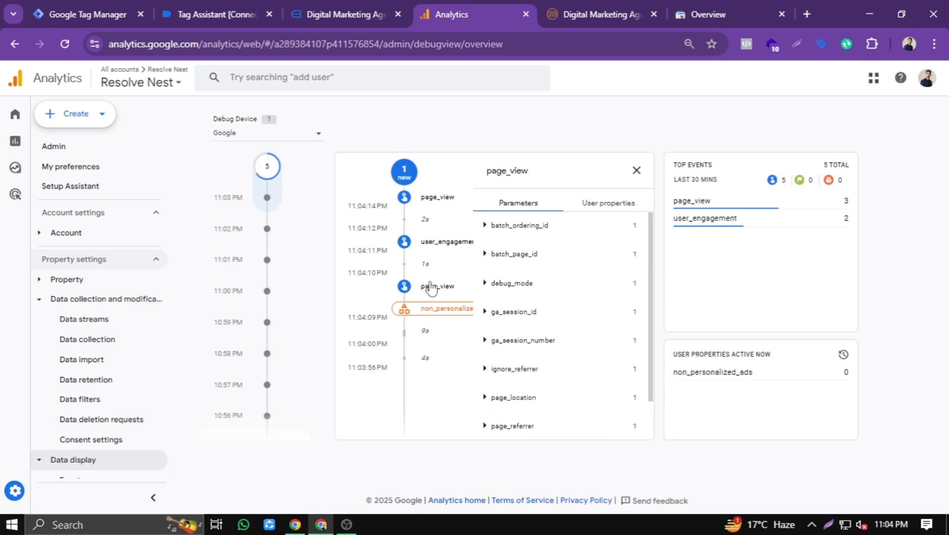
- Inspect the page_title values of the two more recent page_view events in the timeline, and close the event details
{"action": "left_click", "coordinate": [429, 287]}
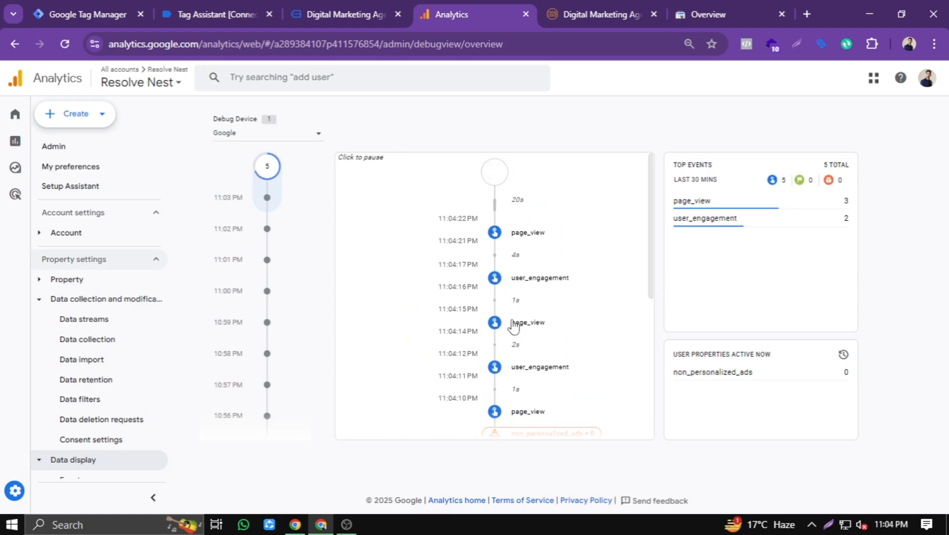
{"action": "left_click", "coordinate": [494, 323]}
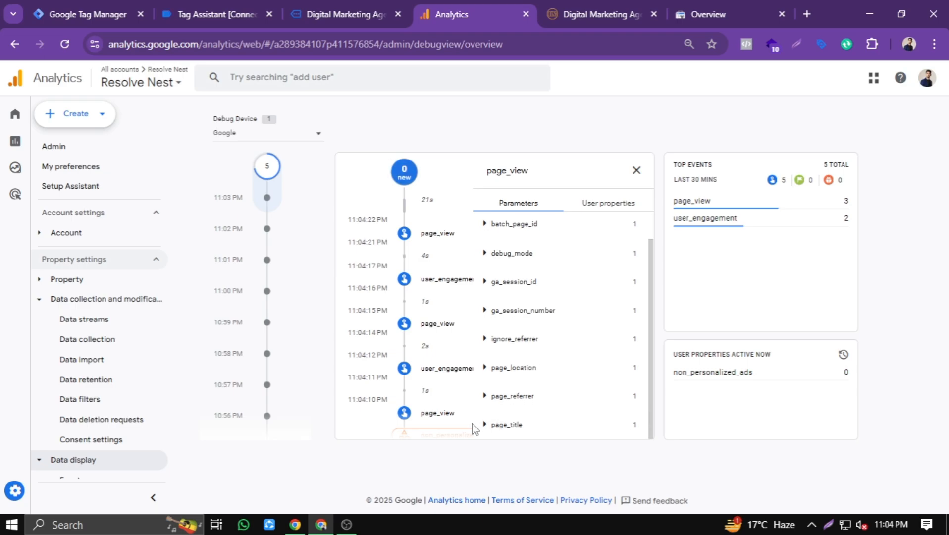
{"action": "left_click", "coordinate": [486, 425]}
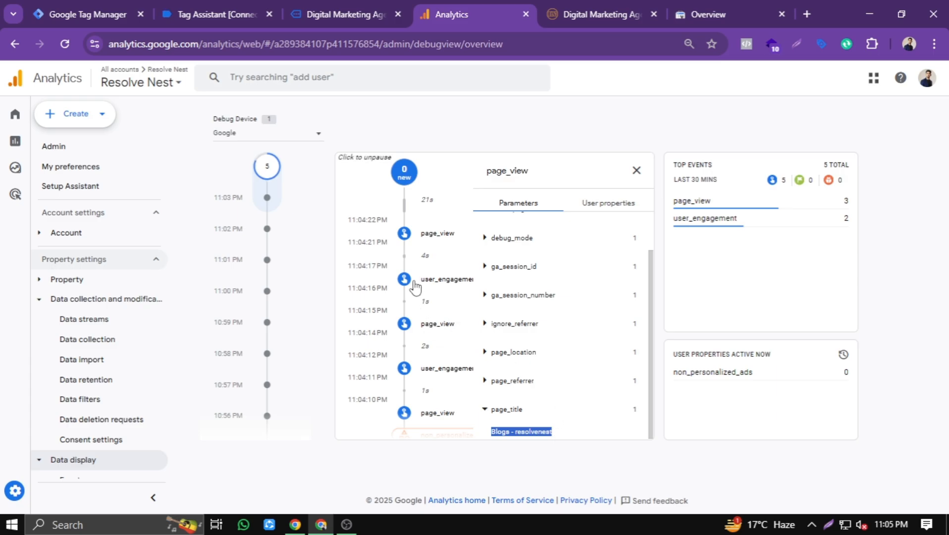
{"action": "left_click", "coordinate": [404, 235]}
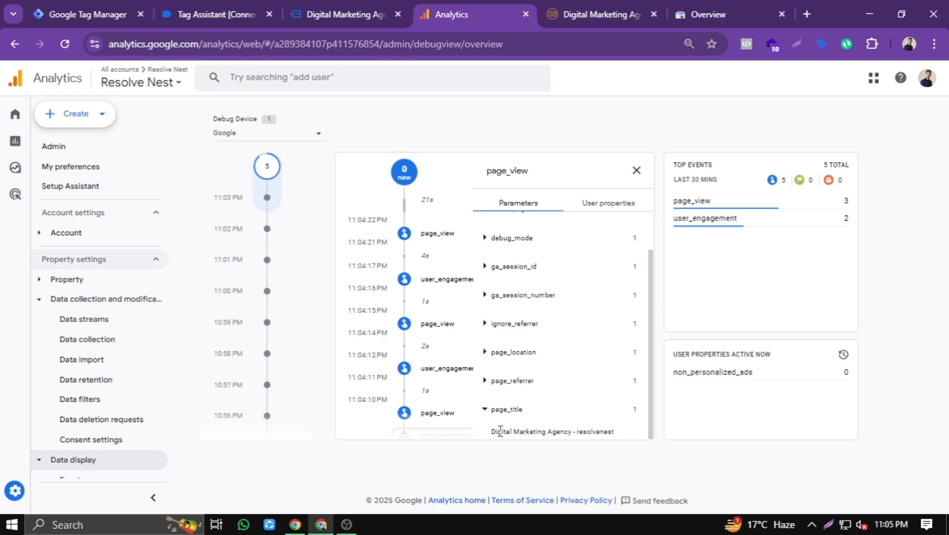
{"action": "left_click_drag", "start_coordinate": [491, 433], "coordinate": [549, 433]}
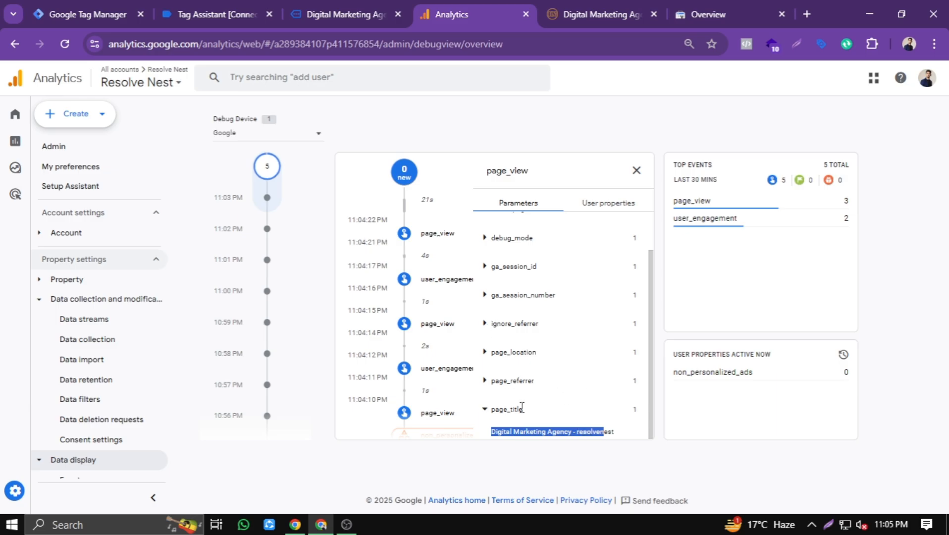
{"action": "left_click", "coordinate": [637, 170]}
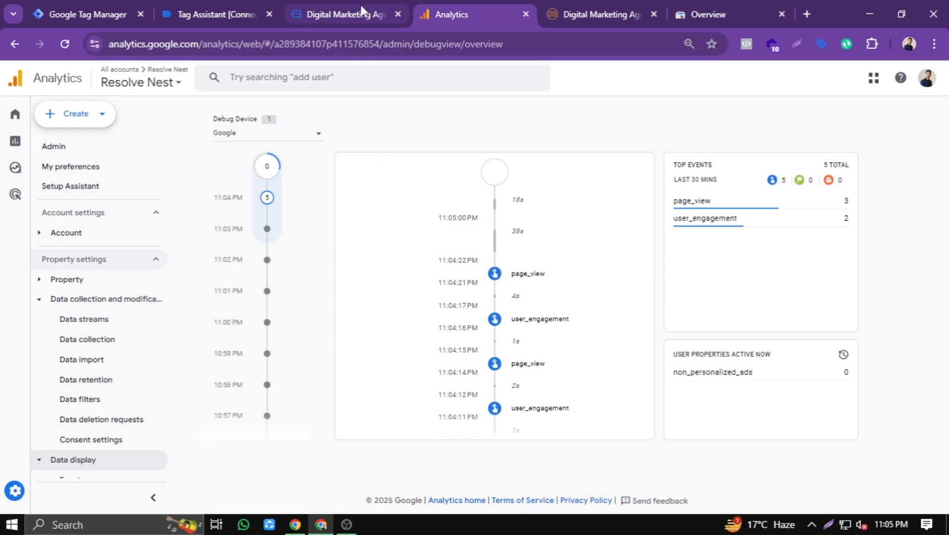
{"action": "mouse_move", "coordinate": [361, 7]}
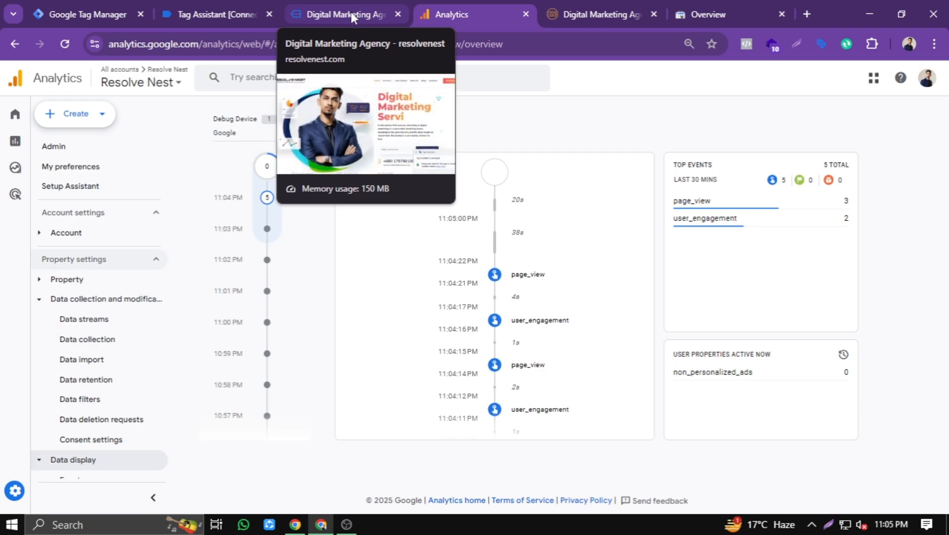
- Review the DebugView event timeline, and look over the live resolvenest.com homepage, highlighting its introductory paragraph
{"action": "scroll", "coordinate": [487, 218], "scroll_direction": "down", "scroll_amount": 3}
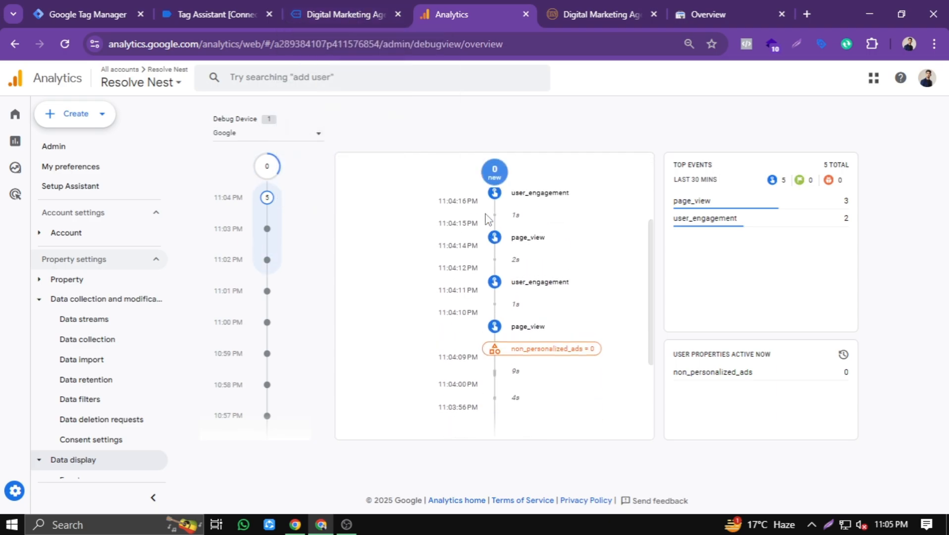
{"action": "scroll", "coordinate": [488, 215], "scroll_direction": "up", "scroll_amount": 3}
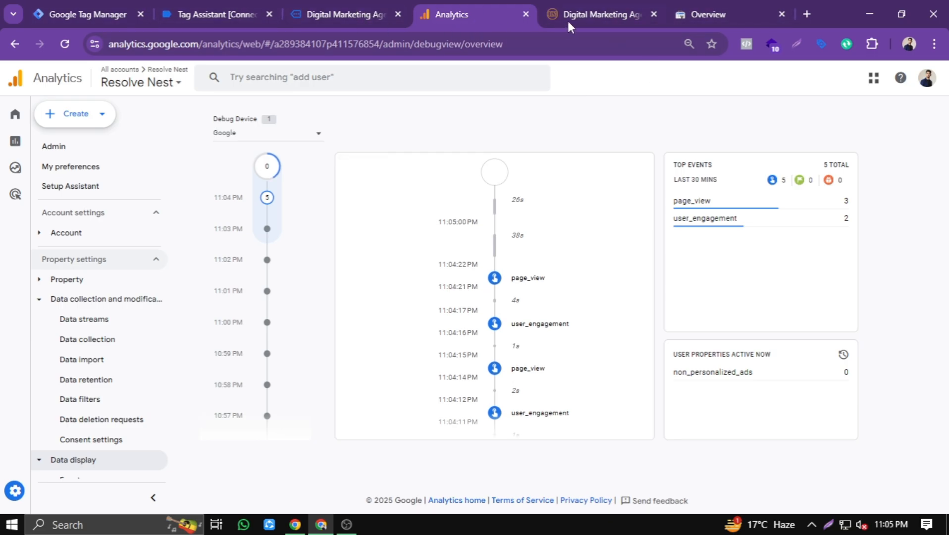
{"action": "left_click", "coordinate": [594, 15]}
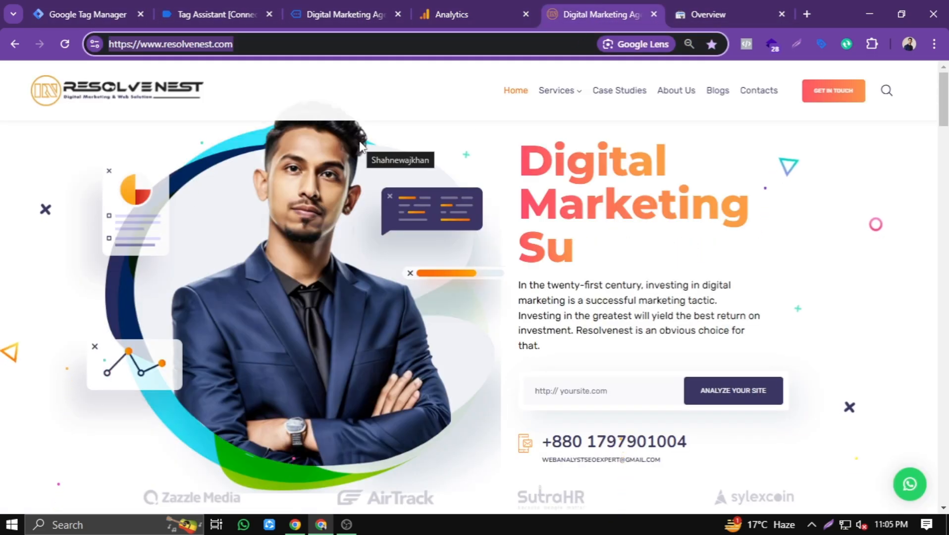
{"action": "scroll", "coordinate": [573, 211], "scroll_direction": "down", "scroll_amount": 4}
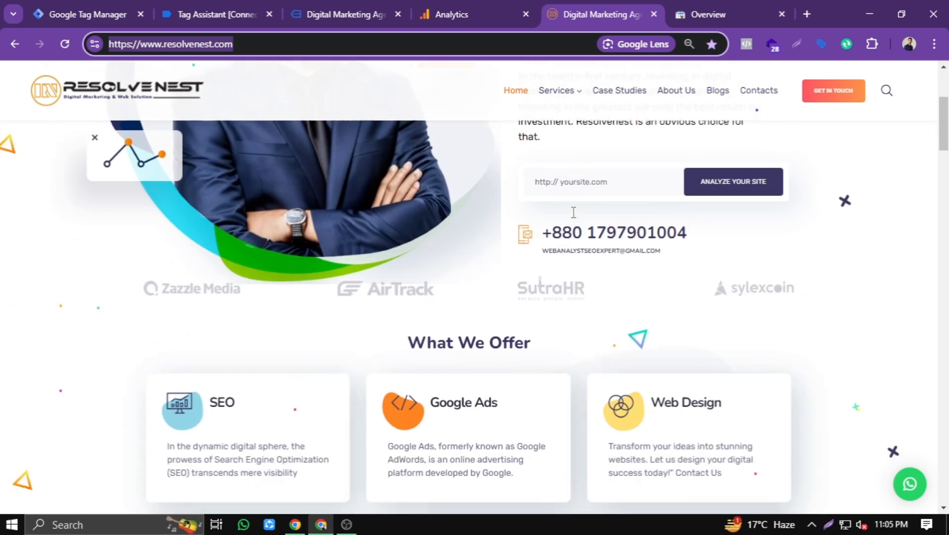
{"action": "scroll", "coordinate": [574, 212], "scroll_direction": "up", "scroll_amount": 4}
{"action": "scroll", "coordinate": [529, 271], "scroll_direction": "down", "scroll_amount": 2}
{"action": "scroll", "coordinate": [529, 271], "scroll_direction": "up", "scroll_amount": 2}
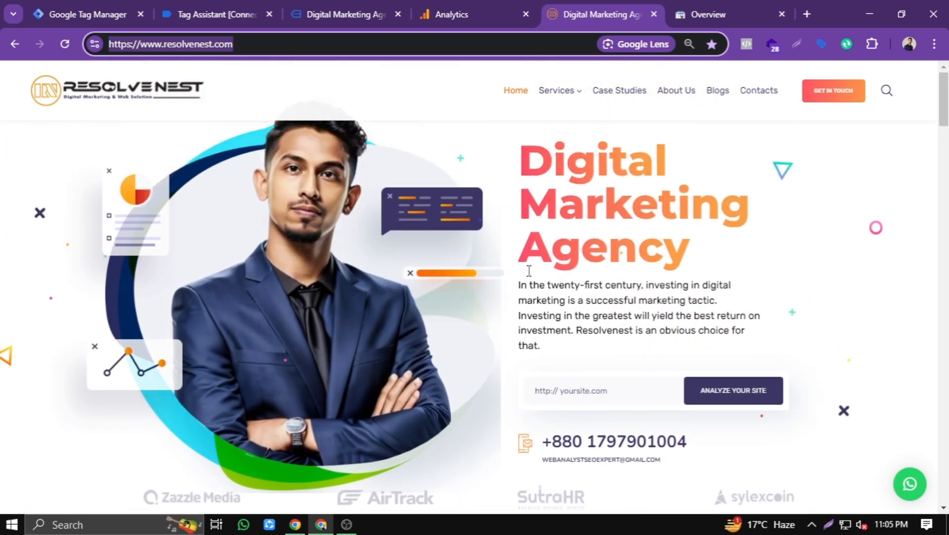
{"action": "left_click_drag", "start_coordinate": [518, 283], "coordinate": [585, 350]}
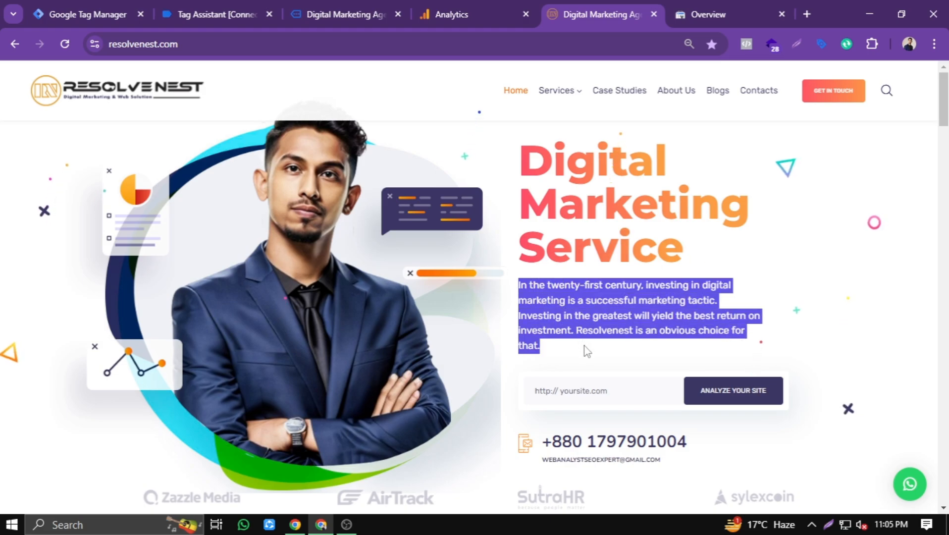
- Switch to the WordPress admin, open the Writing settings in a new tab and look through their options
{"action": "left_click", "coordinate": [296, 525]}
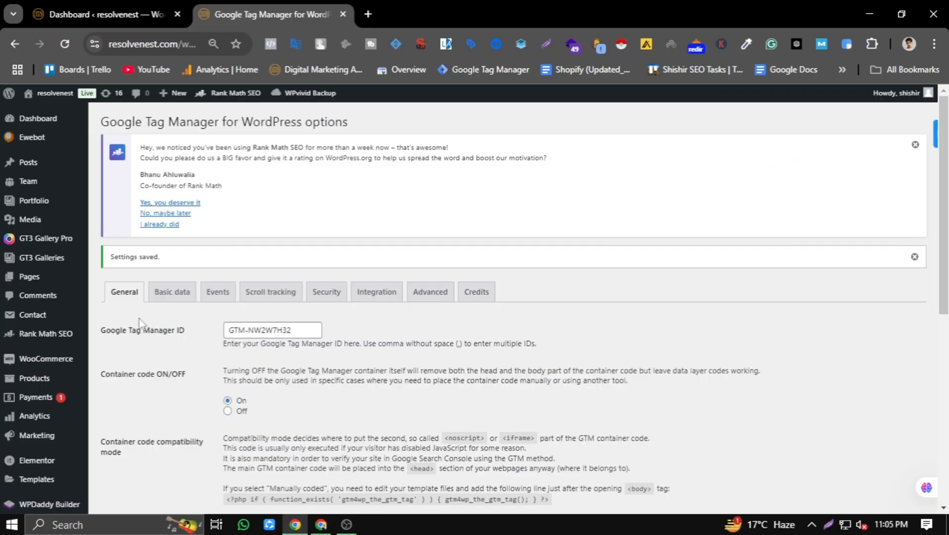
{"action": "scroll", "coordinate": [47, 366], "scroll_direction": "down", "scroll_amount": 7}
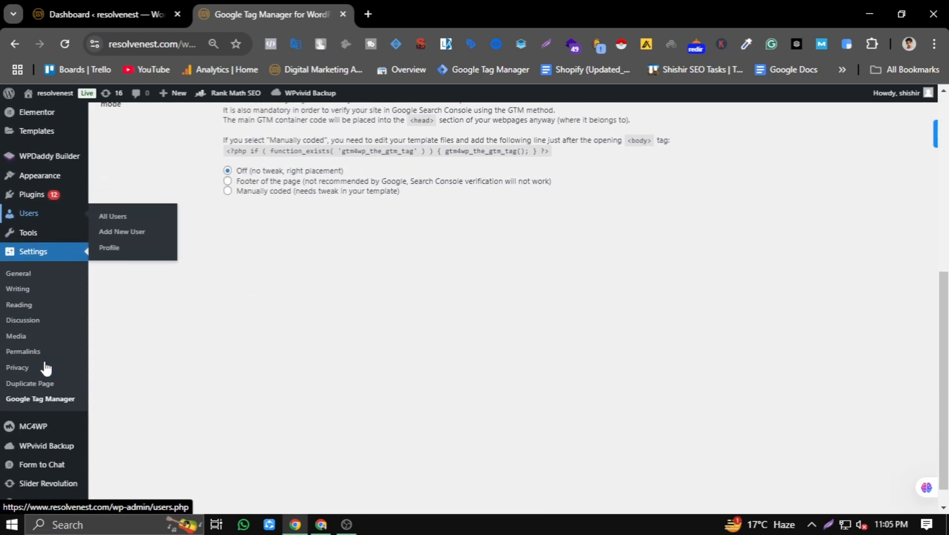
{"action": "right_click", "coordinate": [21, 290]}
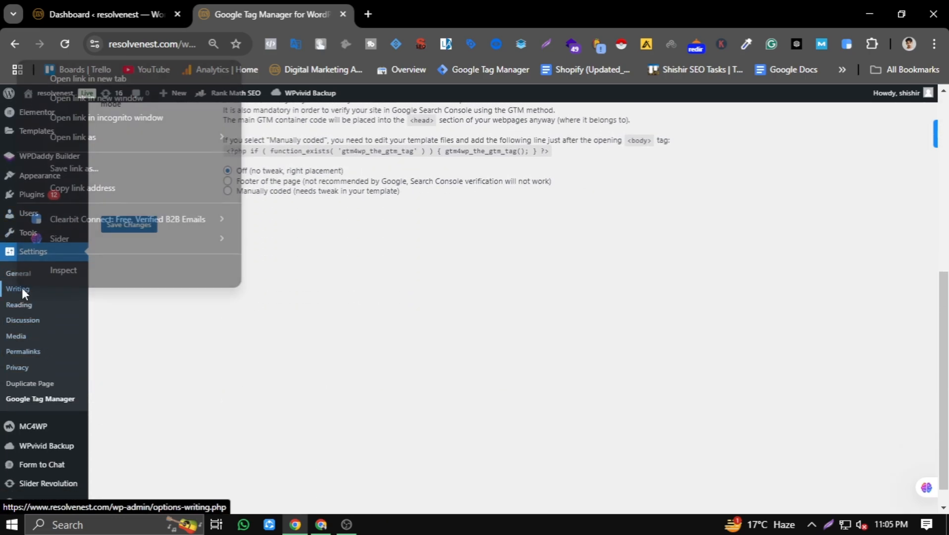
{"action": "left_click", "coordinate": [105, 78]}
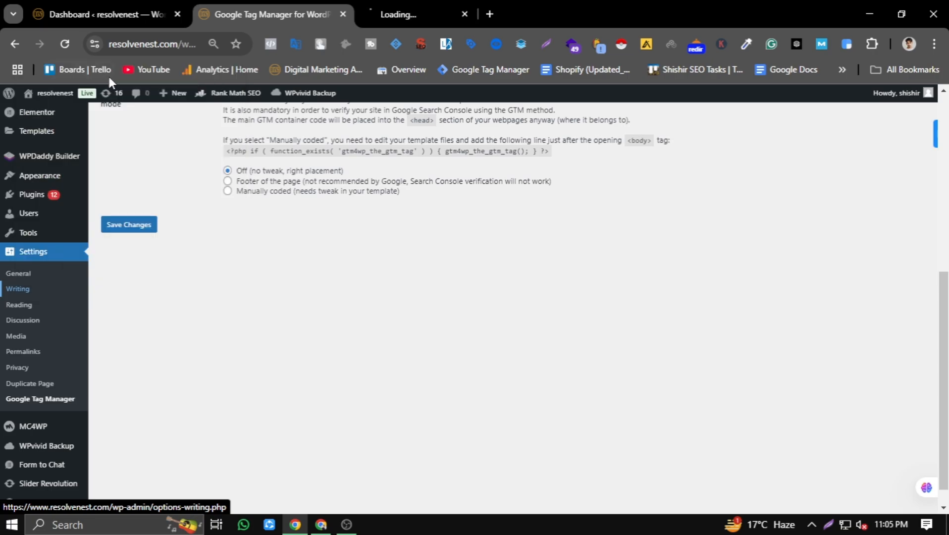
{"action": "left_click", "coordinate": [396, 6]}
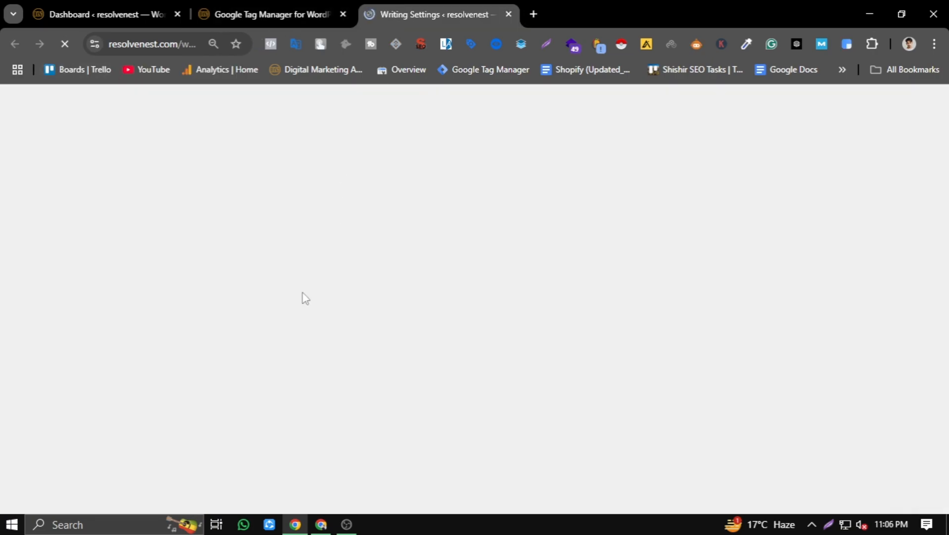
{"action": "scroll", "coordinate": [305, 298], "scroll_direction": "down", "scroll_amount": 5}
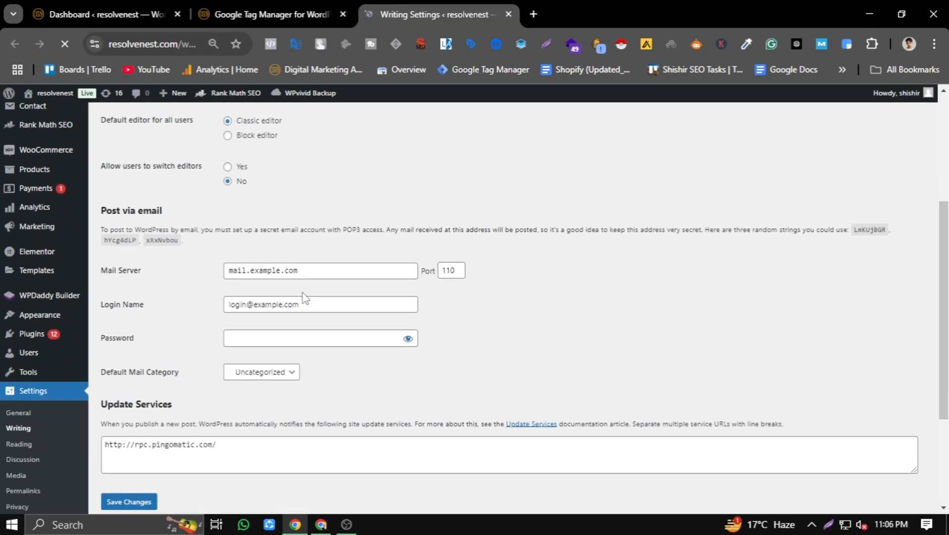
{"action": "scroll", "coordinate": [305, 298], "scroll_direction": "up", "scroll_amount": 4}
- Open the WordPress General and Reading settings in new tabs, and look through the General Settings page
{"action": "left_click", "coordinate": [262, 14]}
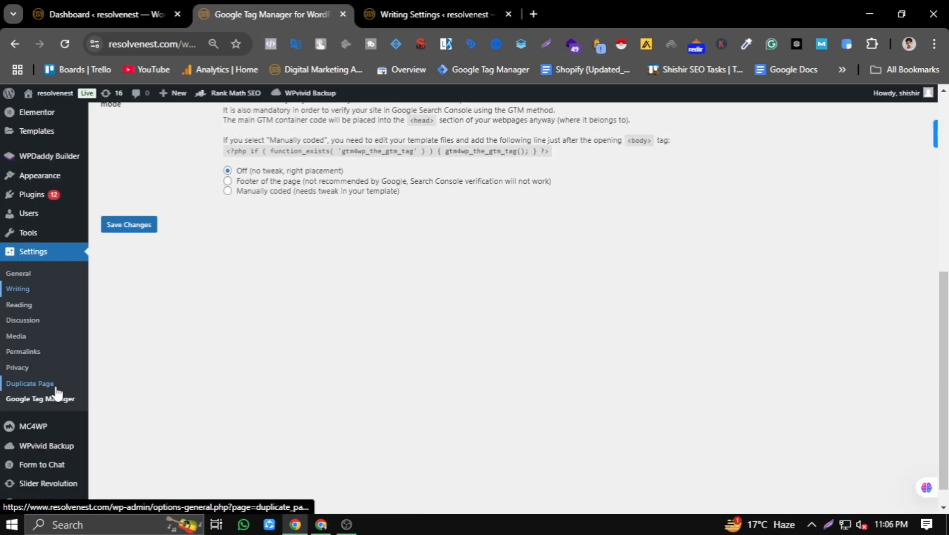
{"action": "scroll", "coordinate": [47, 384], "scroll_direction": "down", "scroll_amount": 1}
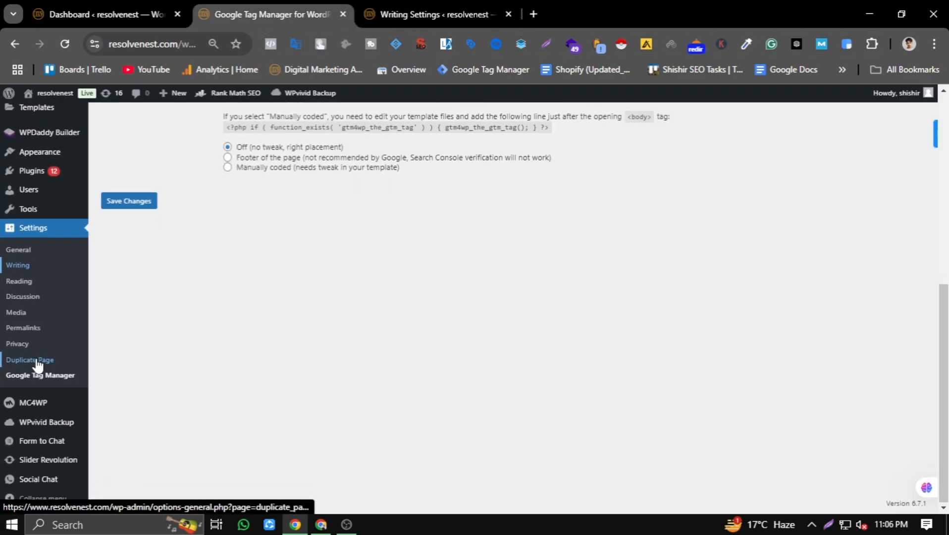
{"action": "right_click", "coordinate": [20, 251]}
{"action": "left_click", "coordinate": [67, 264]}
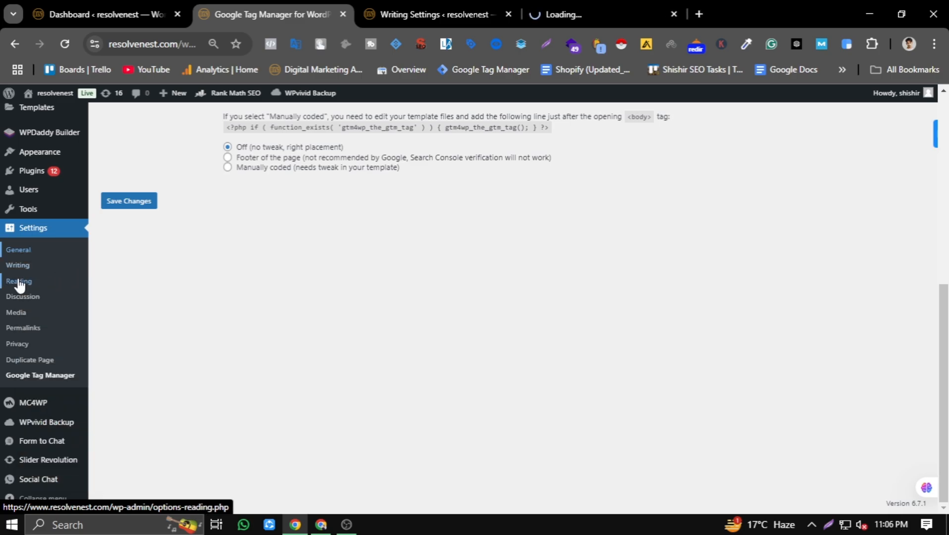
{"action": "right_click", "coordinate": [15, 282]}
{"action": "left_click", "coordinate": [74, 299]}
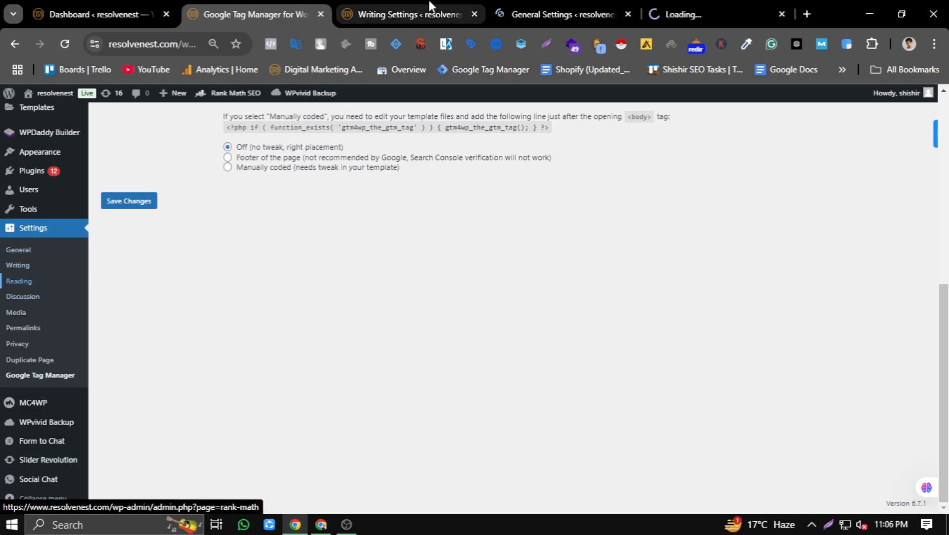
{"action": "left_click", "coordinate": [531, 15]}
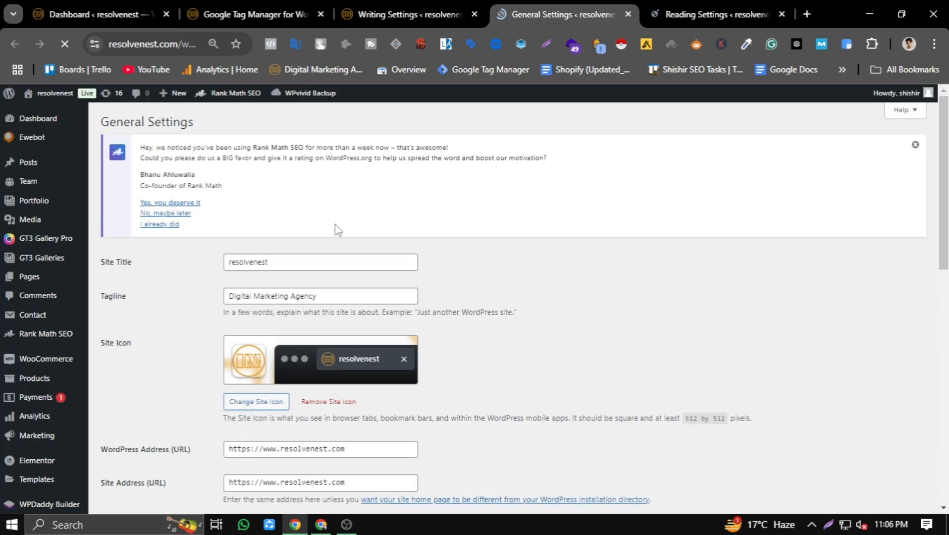
{"action": "scroll", "coordinate": [335, 229], "scroll_direction": "down", "scroll_amount": 7}
{"action": "scroll", "coordinate": [534, 229], "scroll_direction": "down", "scroll_amount": 5}
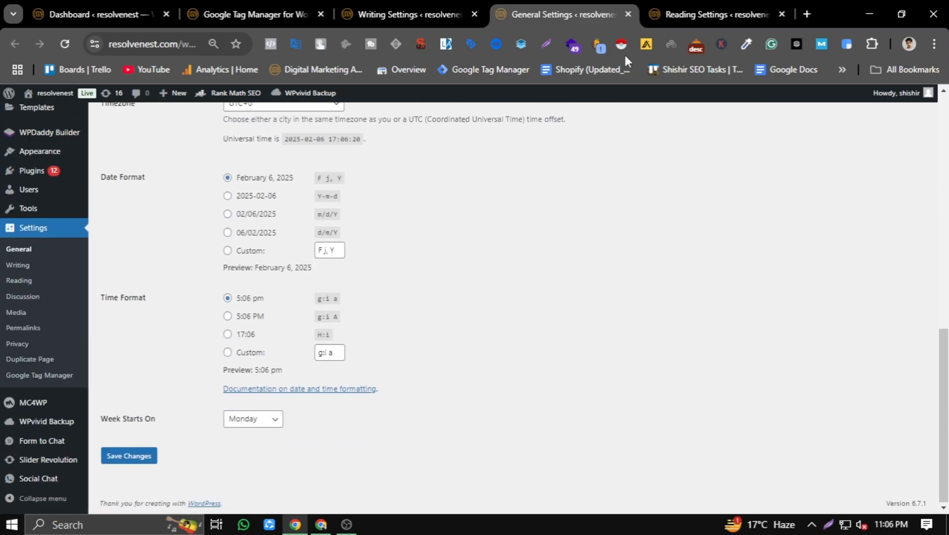
- In Reading Settings, enable "Discourage search engines from indexing this site" for search engine visibility
{"action": "left_click", "coordinate": [692, 11]}
{"action": "scroll", "coordinate": [394, 243], "scroll_direction": "down", "scroll_amount": 5}
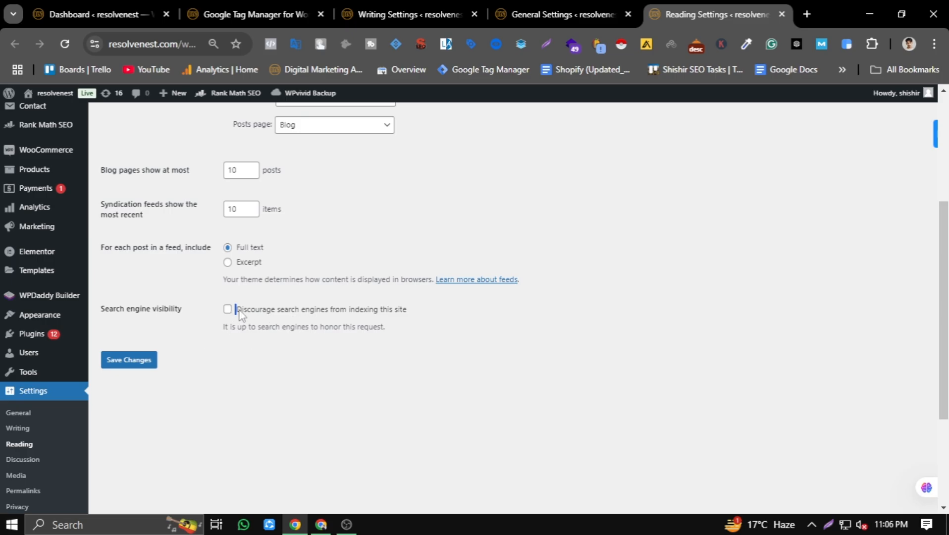
{"action": "left_click_drag", "start_coordinate": [241, 315], "coordinate": [335, 318]}
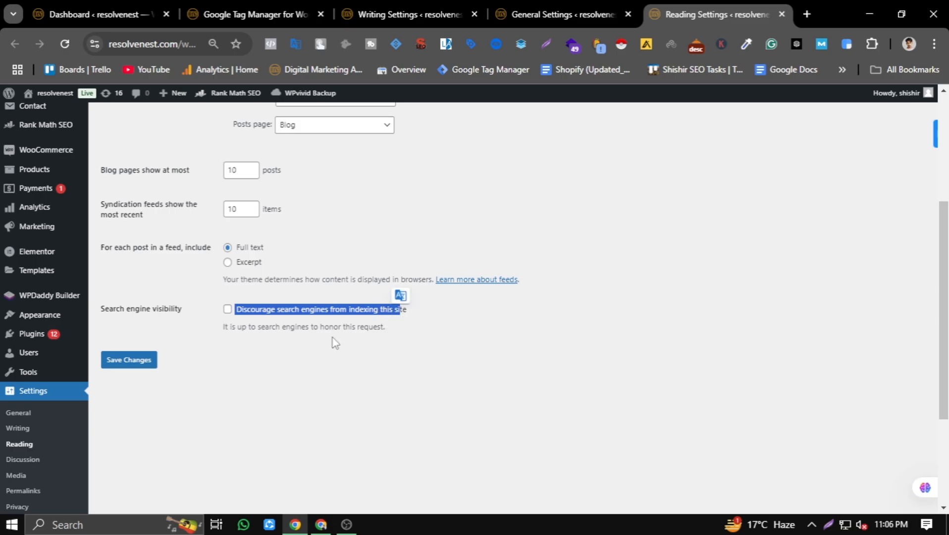
{"action": "left_click", "coordinate": [244, 335]}
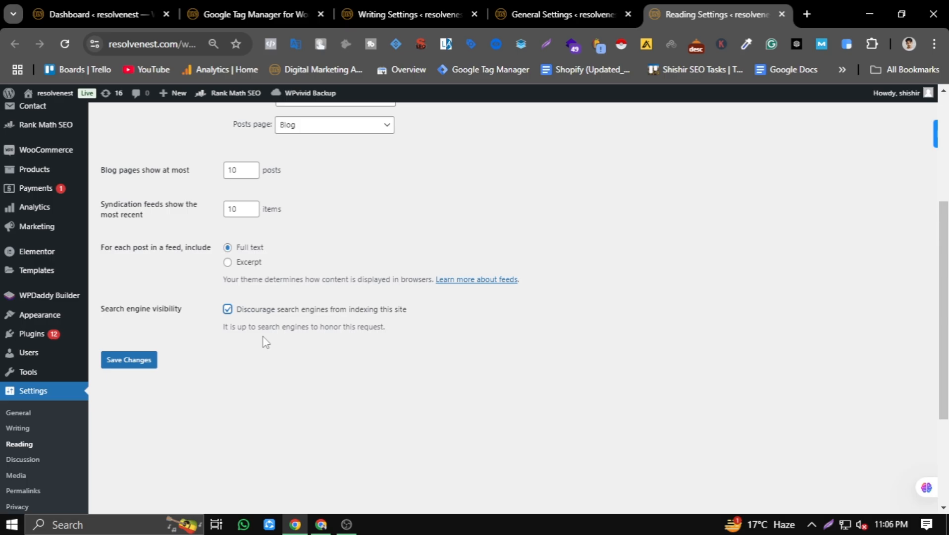
- Close the Writing Settings and General Settings pages, keeping Reading Settings open
{"action": "left_click", "coordinate": [536, 15]}
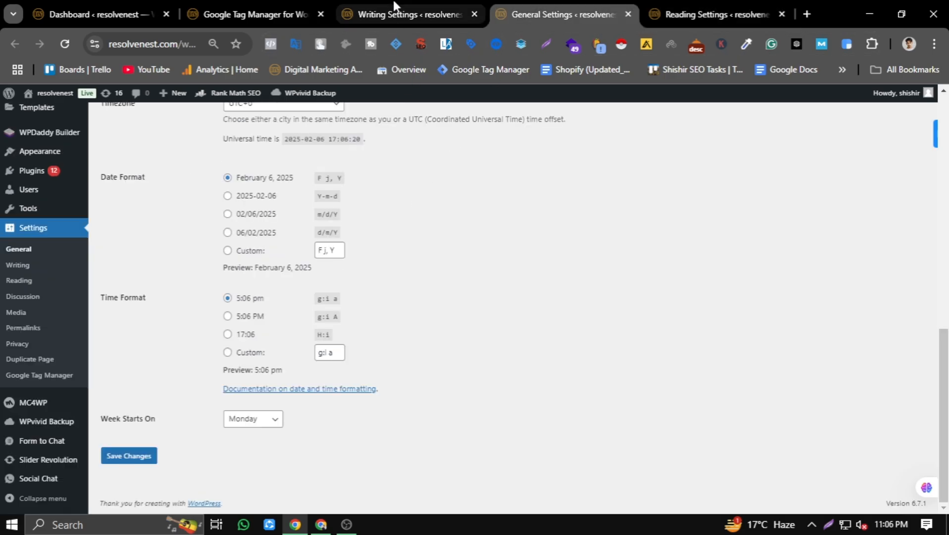
{"action": "left_click", "coordinate": [474, 14]}
{"action": "left_click", "coordinate": [474, 14]}
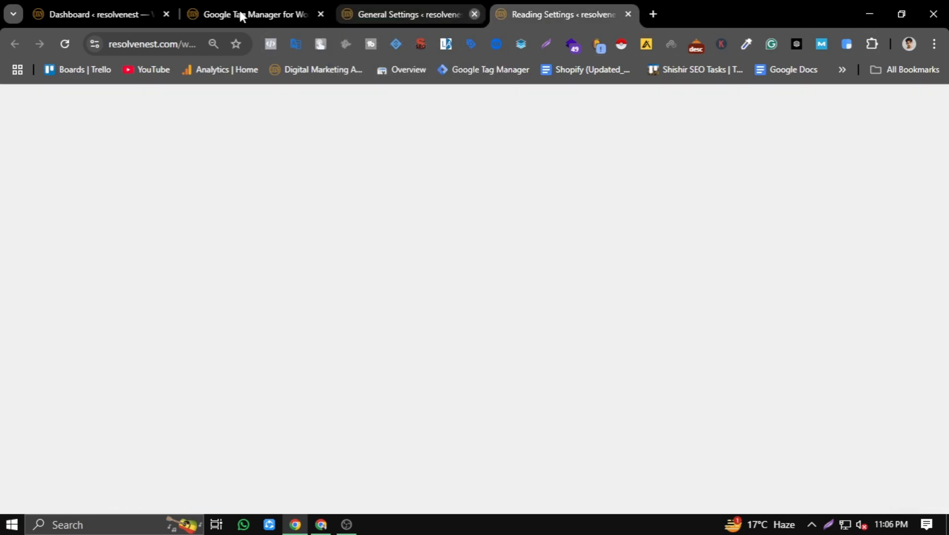
- Switch to the live resolvenest.com homepage and look over its service offers
{"action": "left_click", "coordinate": [321, 524]}
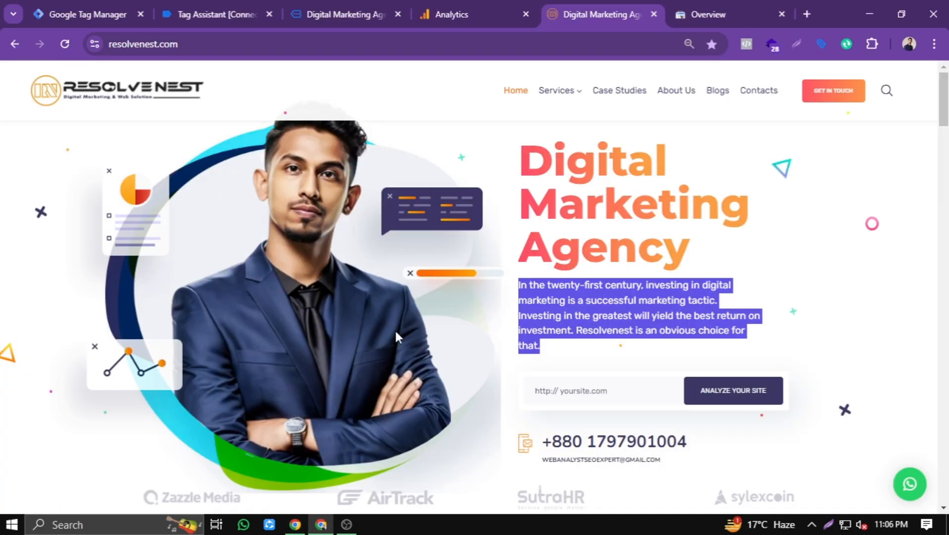
{"action": "scroll", "coordinate": [613, 299], "scroll_direction": "down", "scroll_amount": 10}
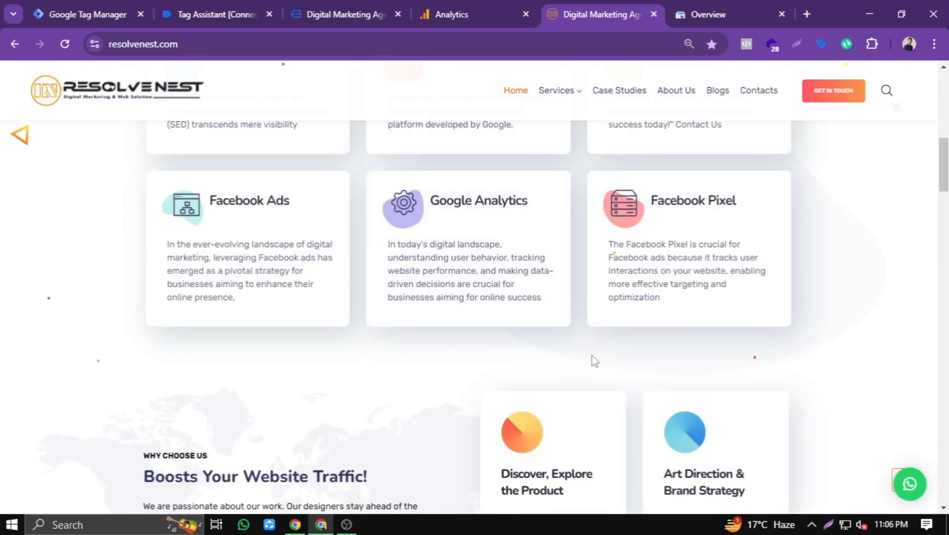
{"action": "scroll", "coordinate": [594, 360], "scroll_direction": "up", "scroll_amount": 10}
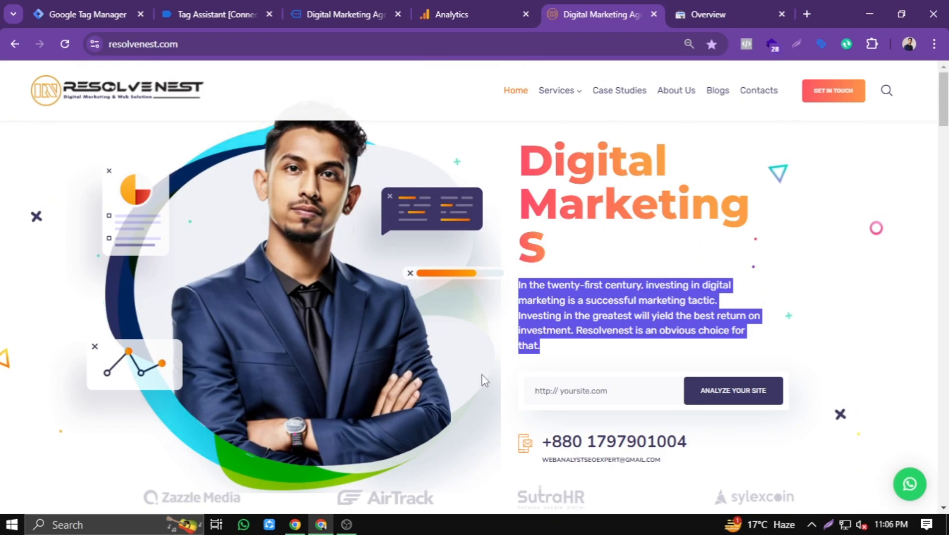
- Return to the WordPress Reading Settings, save the changes and check the search engine visibility option
{"action": "left_click", "coordinate": [295, 525]}
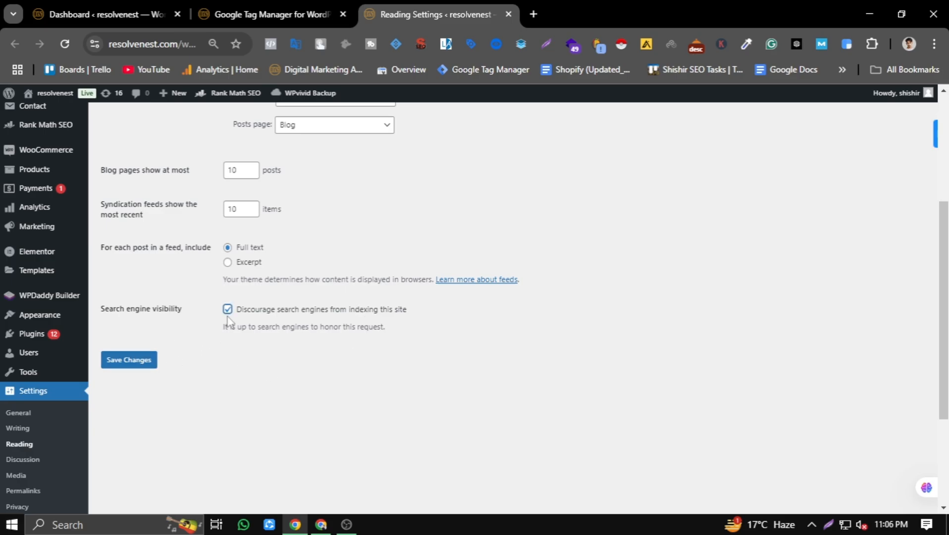
{"action": "left_click", "coordinate": [130, 360]}
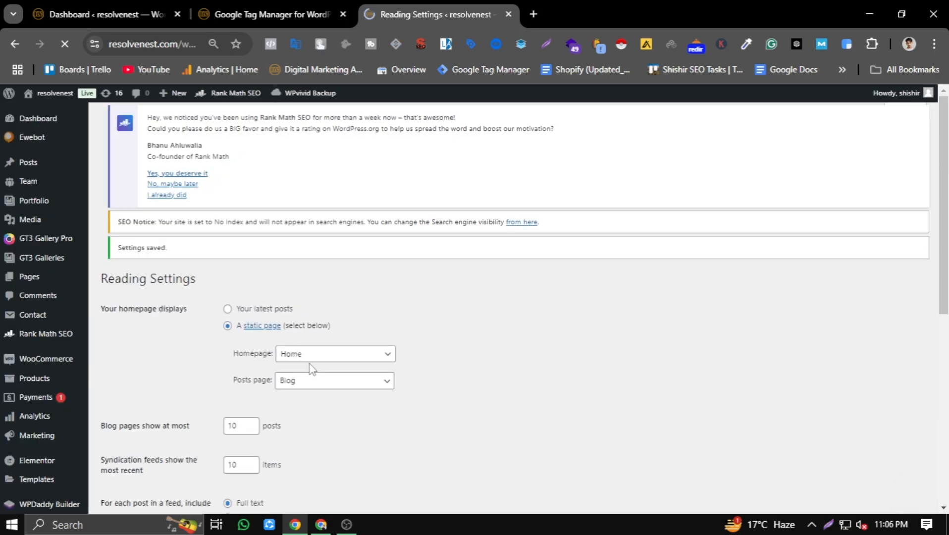
{"action": "scroll", "coordinate": [311, 369], "scroll_direction": "down", "scroll_amount": 5}
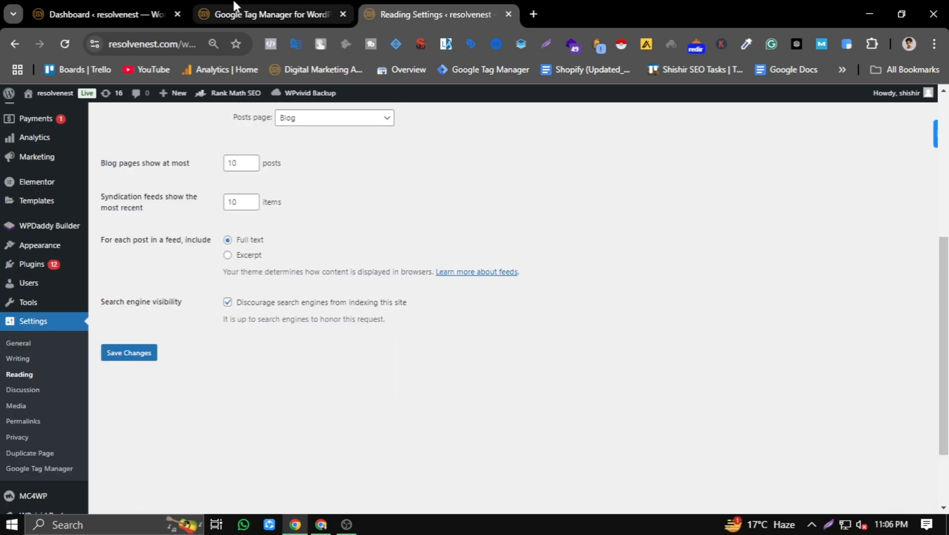
- Check the Google Tag Manager for WordPress options, and return to the live resolvenest.com homepage to look it over
{"action": "left_click", "coordinate": [270, 14]}
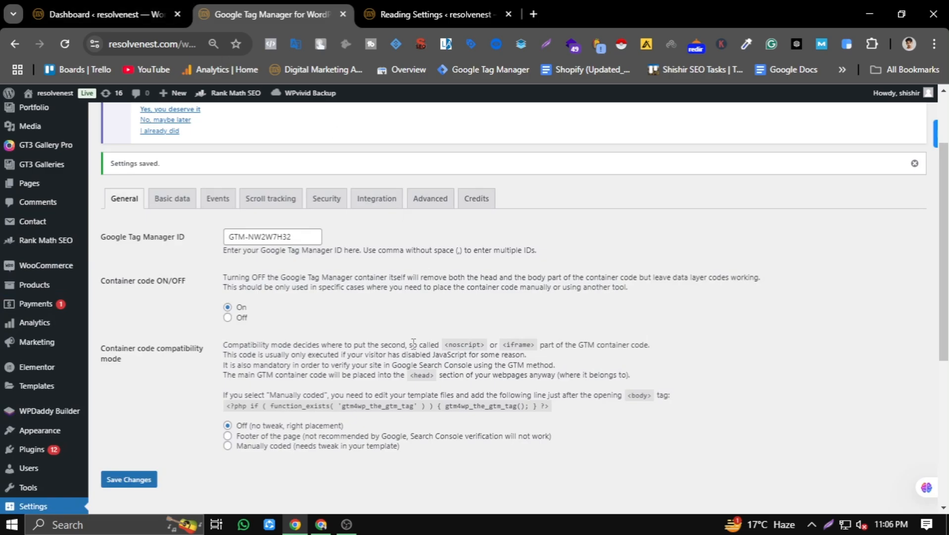
{"action": "left_click", "coordinate": [322, 525]}
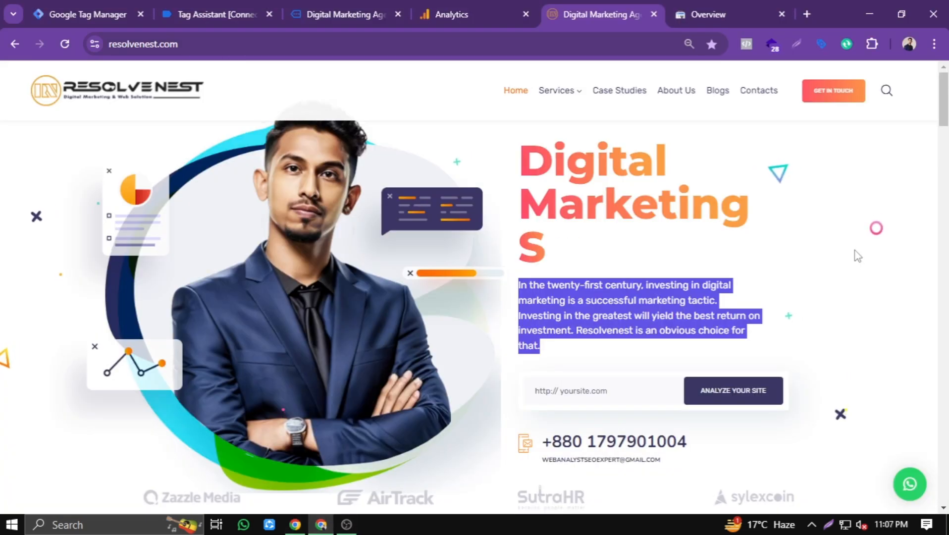
{"action": "scroll", "coordinate": [724, 273], "scroll_direction": "down", "scroll_amount": 5}
{"action": "scroll", "coordinate": [724, 273], "scroll_direction": "up", "scroll_amount": 5}
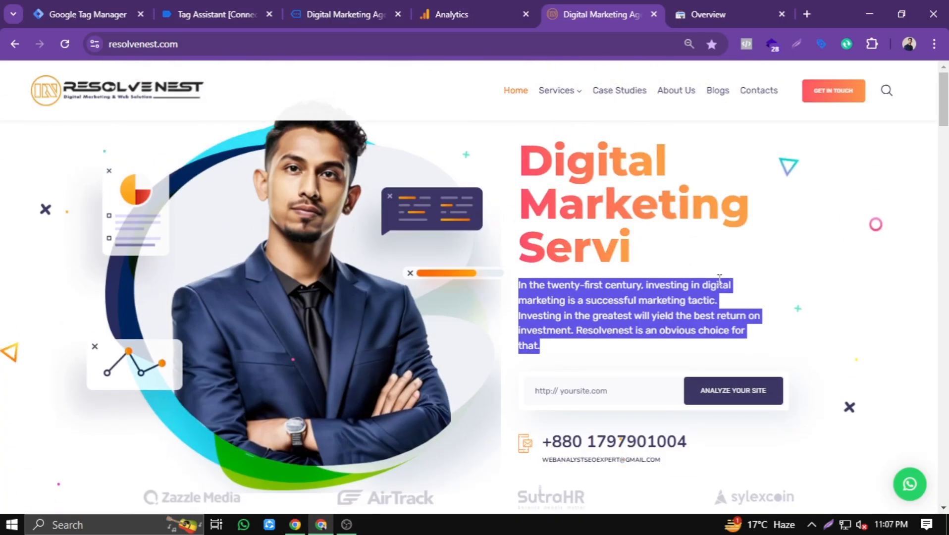